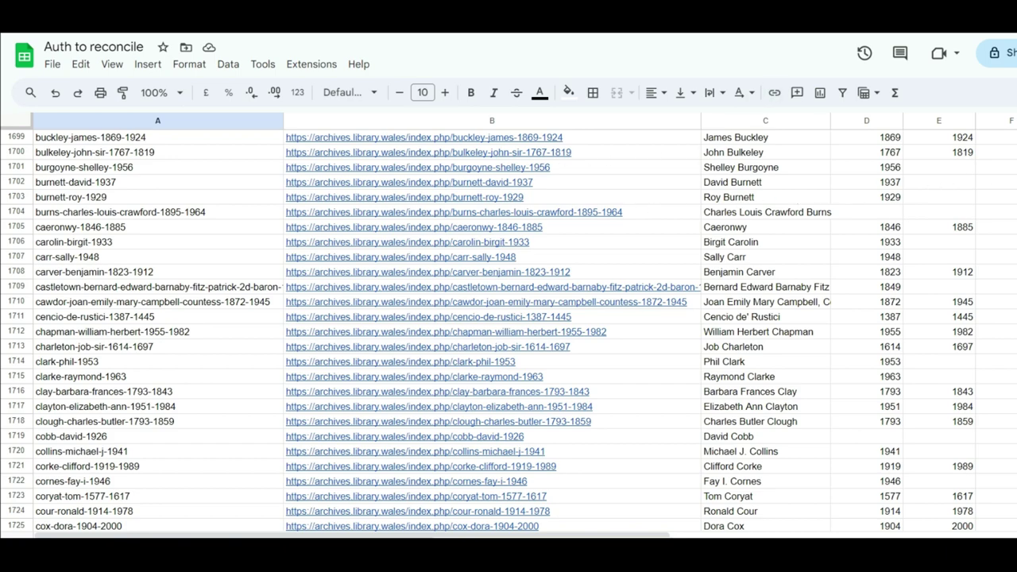
Step: Review the record IDs, archive links, names and birth and death years in the authority list, including rows 2022 and 2023
{"action": "scroll", "coordinate": [509, 330], "scroll_direction": "down", "scroll_amount": 20}
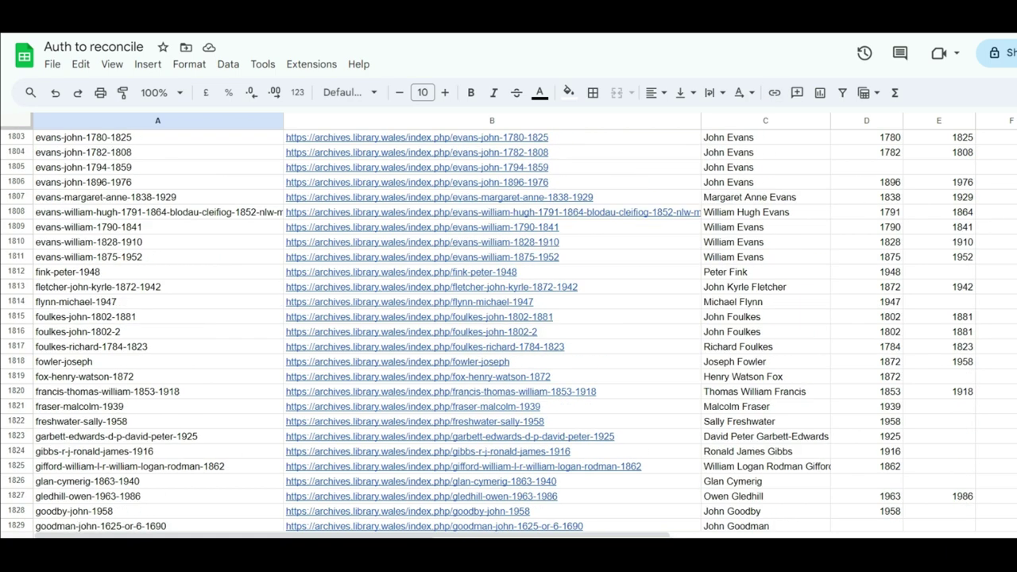
{"action": "scroll", "coordinate": [508, 330], "scroll_direction": "down", "scroll_amount": 10}
{"action": "scroll", "coordinate": [509, 329], "scroll_direction": "down", "scroll_amount": 20}
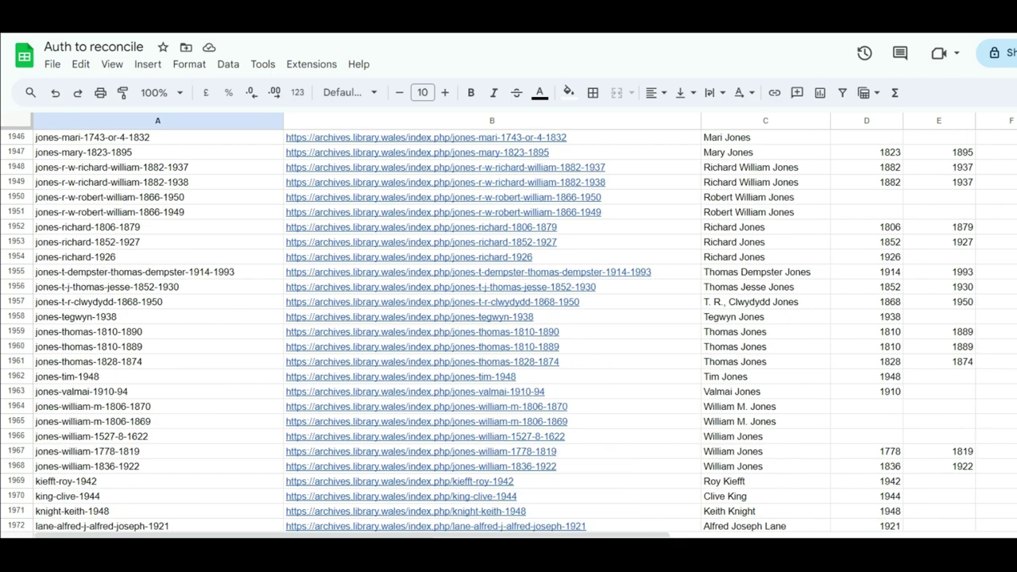
{"action": "scroll", "coordinate": [508, 329], "scroll_direction": "down", "scroll_amount": 3}
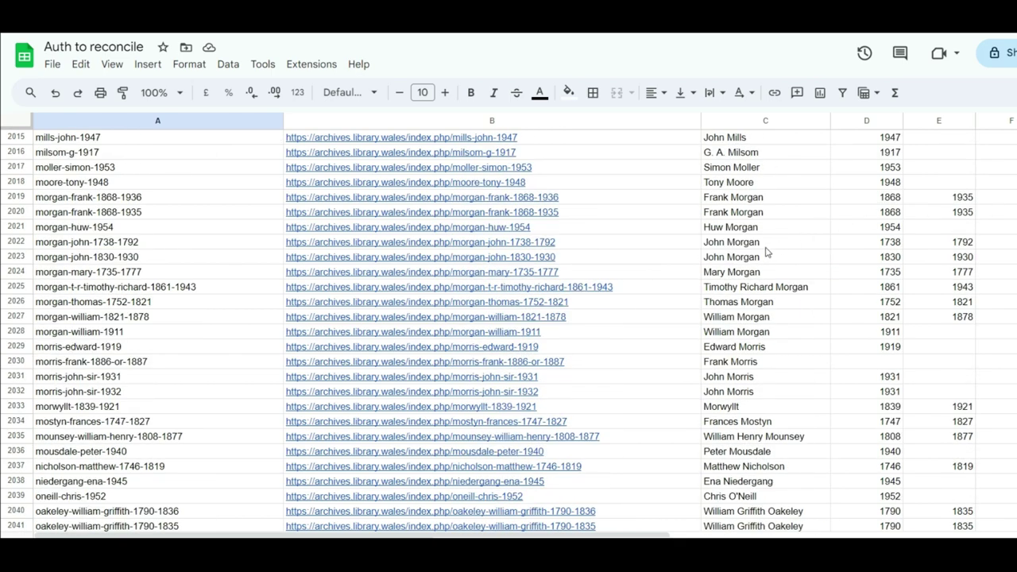
{"action": "left_click", "coordinate": [750, 246]}
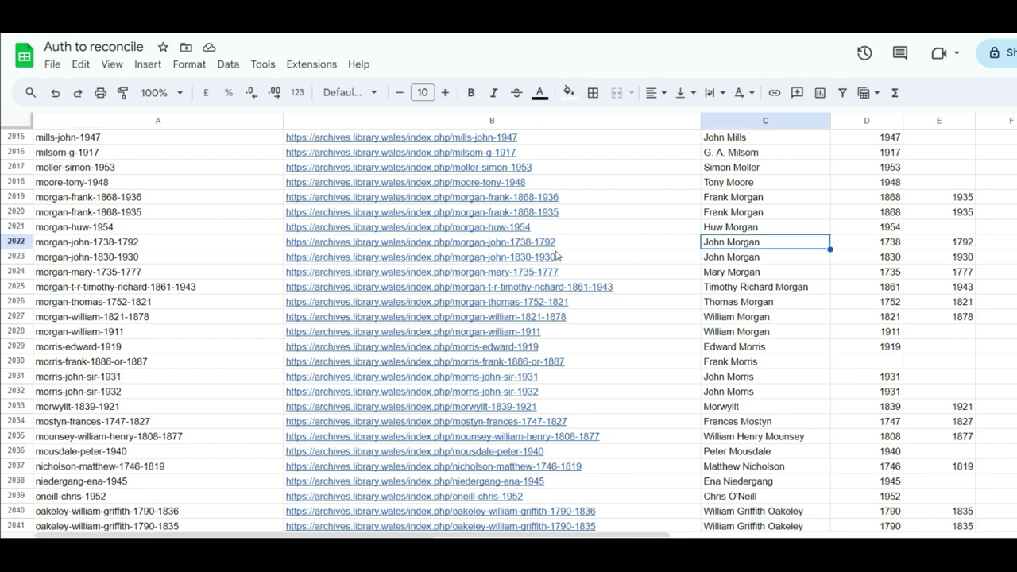
{"action": "left_click", "coordinate": [209, 262]}
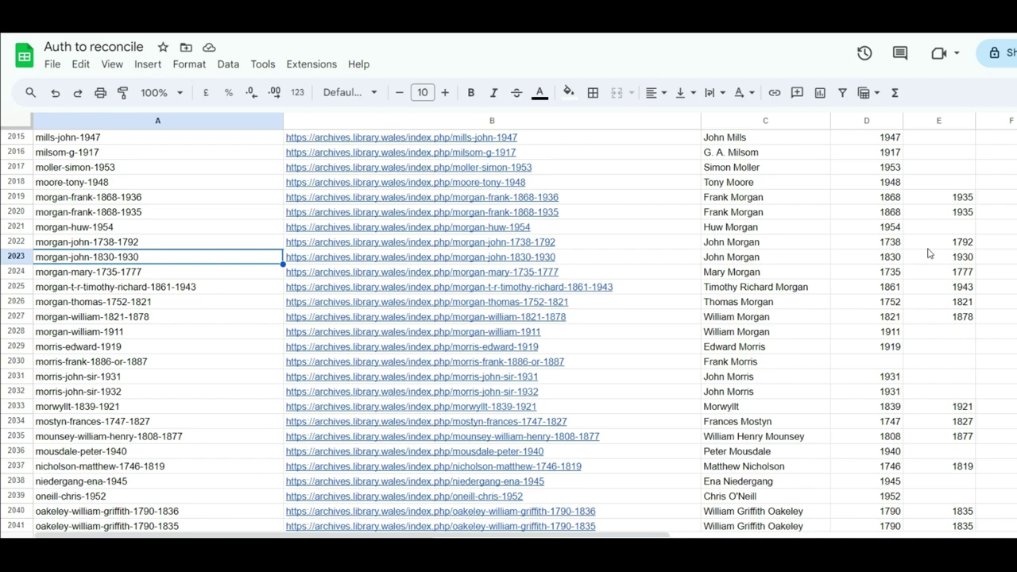
{"action": "scroll", "coordinate": [923, 254], "scroll_direction": "down", "scroll_amount": 5}
{"action": "scroll", "coordinate": [923, 254], "scroll_direction": "down", "scroll_amount": 10}
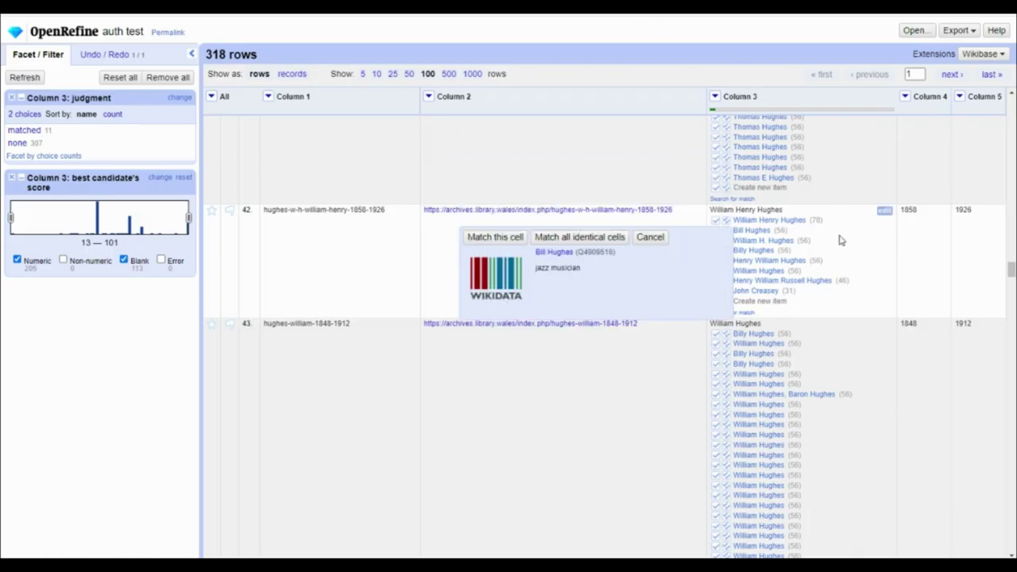
Step: In the OpenRefine project, examine the Wikidata candidates suggested in Column 3 for rows 40 to 42
{"action": "scroll", "coordinate": [841, 238], "scroll_direction": "up", "scroll_amount": 3}
{"action": "scroll", "coordinate": [844, 239], "scroll_direction": "up", "scroll_amount": 3}
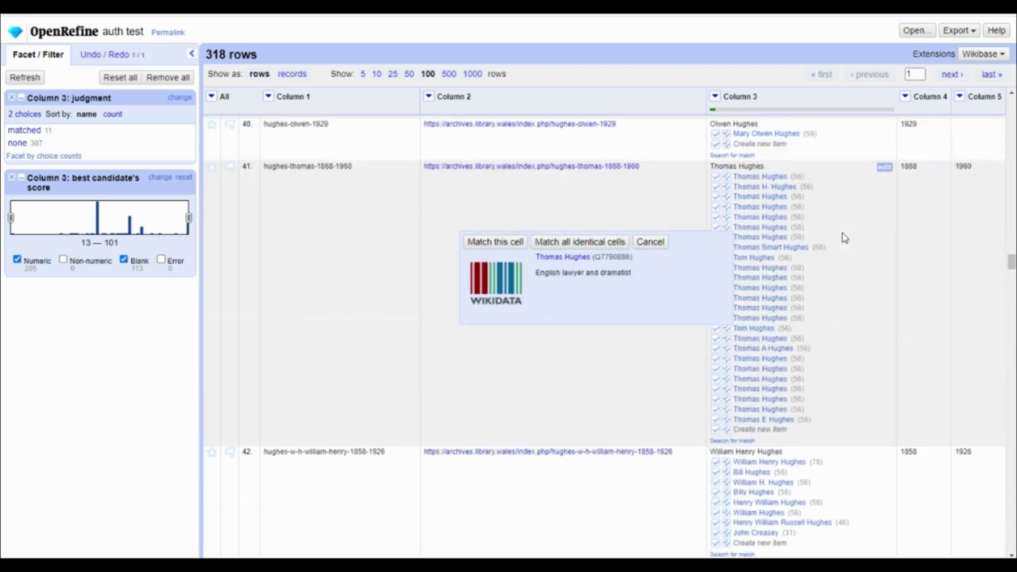
{"action": "scroll", "coordinate": [844, 238], "scroll_direction": "up", "scroll_amount": 2}
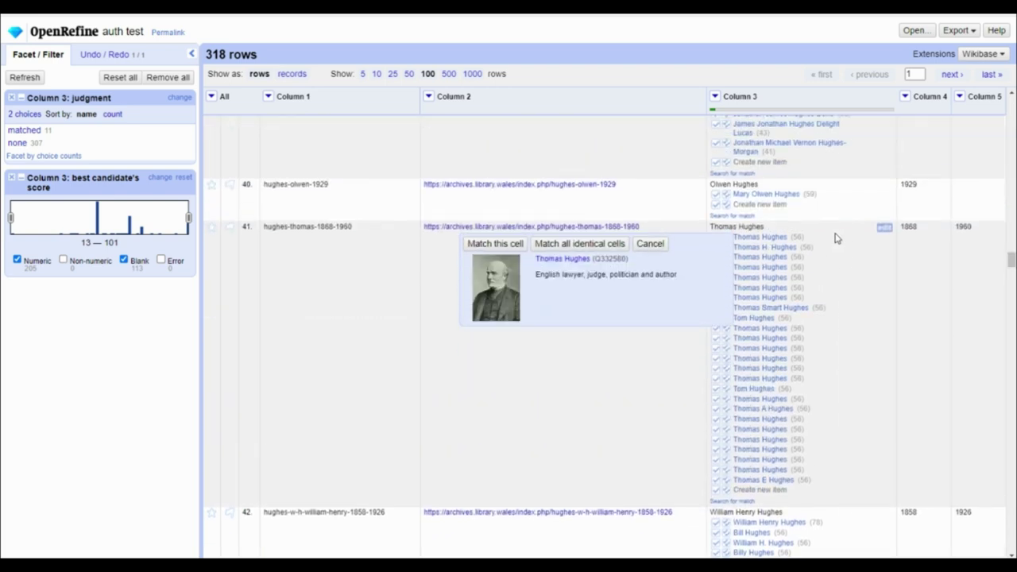
{"action": "mouse_move", "coordinate": [772, 197]}
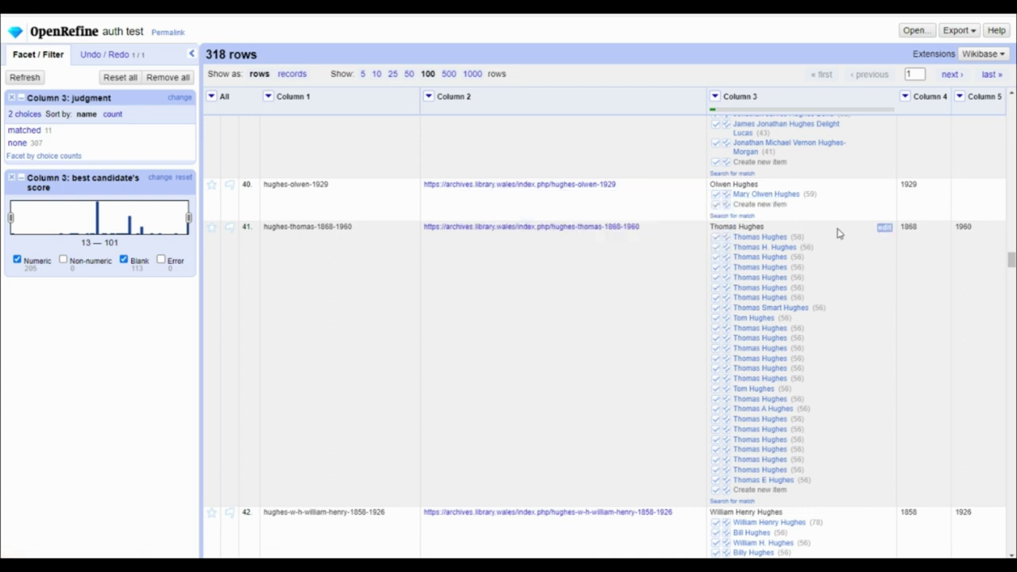
{"action": "scroll", "coordinate": [838, 232], "scroll_direction": "down", "scroll_amount": 5}
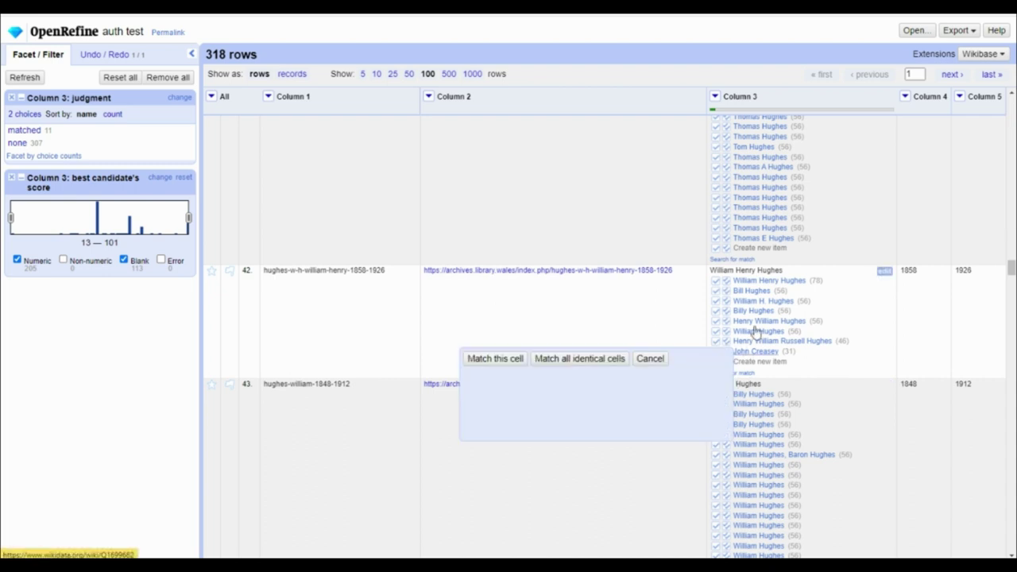
Step: Open the highest-scoring Wikidata candidate for row 42 and check its birth, death, language and occupation statements
{"action": "mouse_move", "coordinate": [768, 286]}
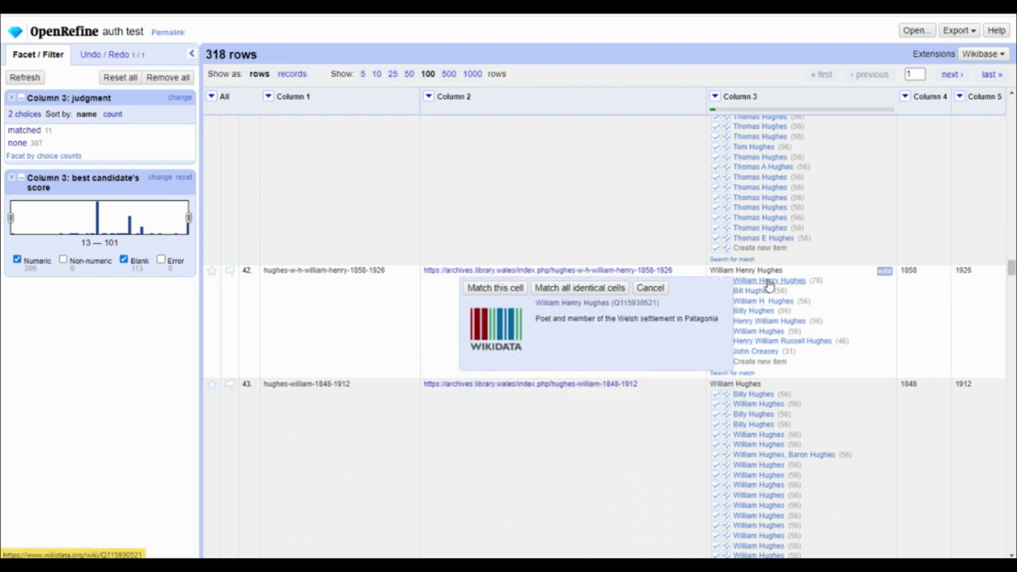
{"action": "left_click", "coordinate": [769, 284]}
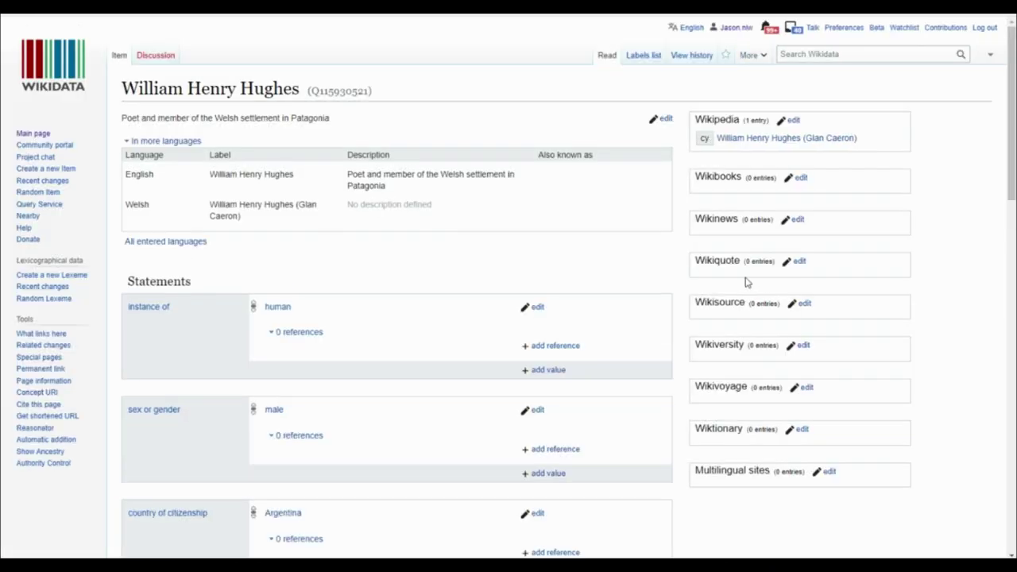
{"action": "scroll", "coordinate": [494, 263], "scroll_direction": "down", "scroll_amount": 3}
{"action": "scroll", "coordinate": [494, 263], "scroll_direction": "down", "scroll_amount": 5}
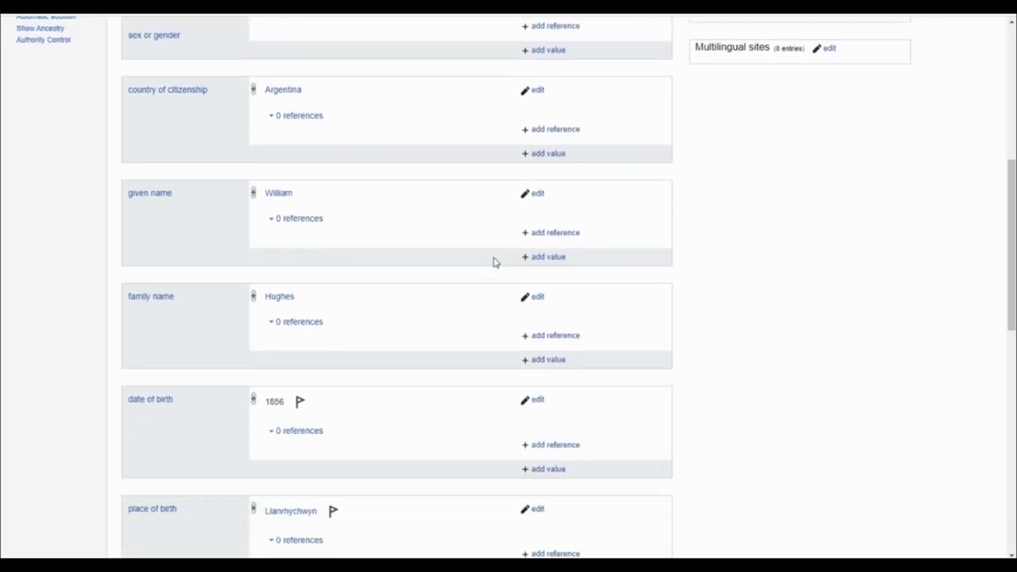
{"action": "scroll", "coordinate": [493, 263], "scroll_direction": "down", "scroll_amount": 2}
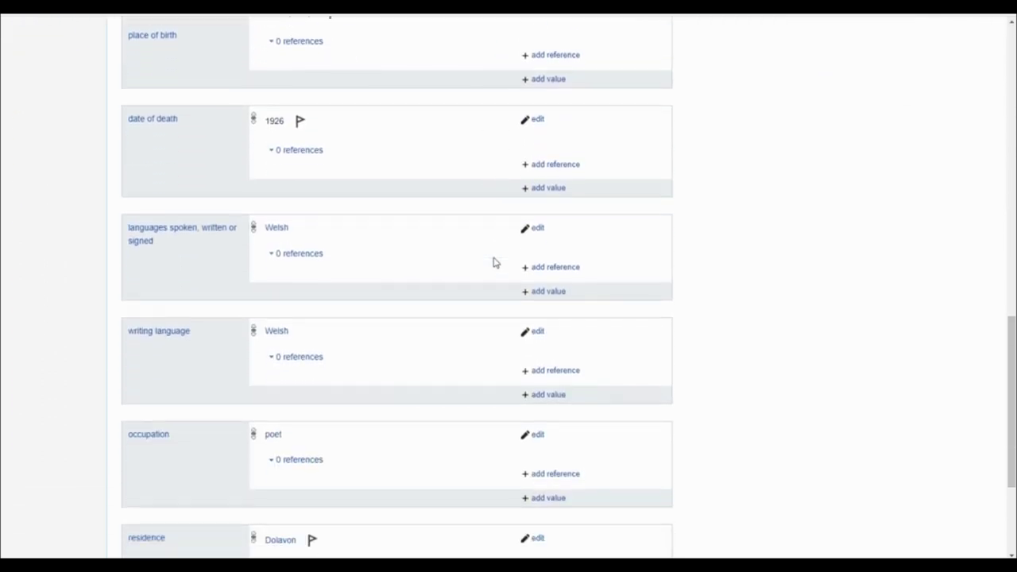
{"action": "scroll", "coordinate": [494, 263], "scroll_direction": "up", "scroll_amount": 10}
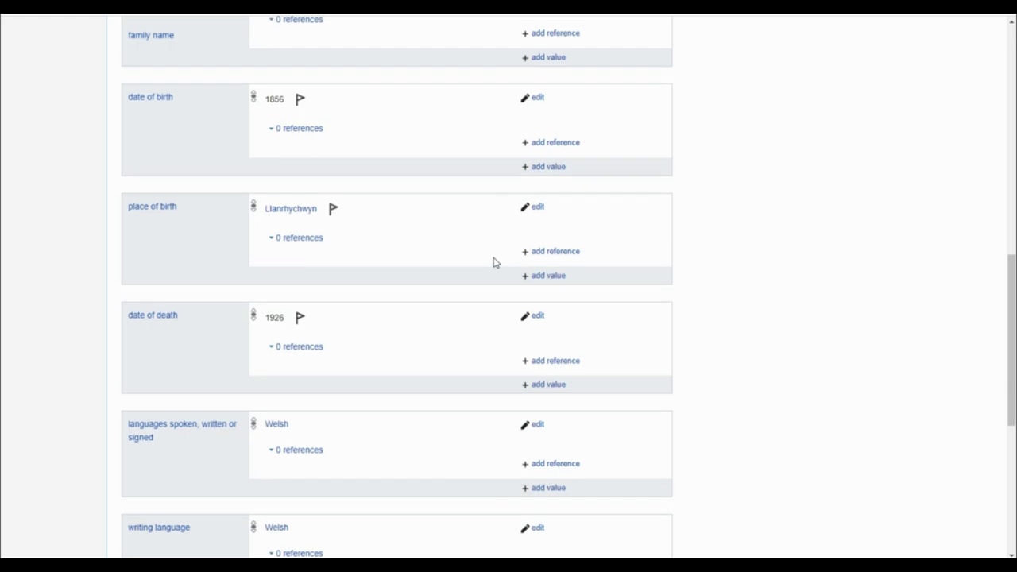
{"action": "scroll", "coordinate": [493, 263], "scroll_direction": "down", "scroll_amount": 12}
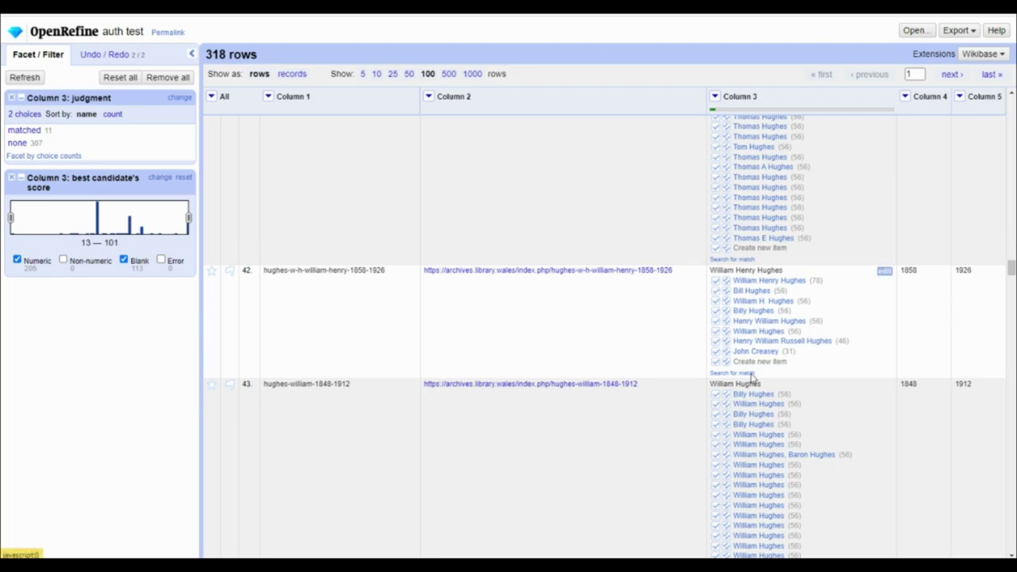
Step: Search for a match for row 42 and match it to Q115930521, the poet of the Welsh settlement in Patagonia
{"action": "left_click", "coordinate": [749, 372]}
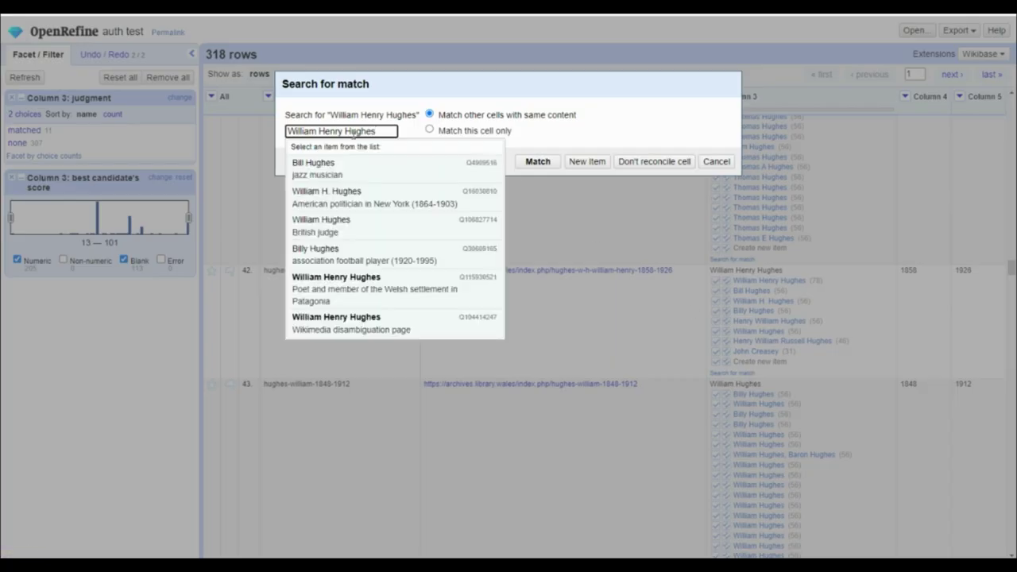
{"action": "left_click", "coordinate": [389, 300]}
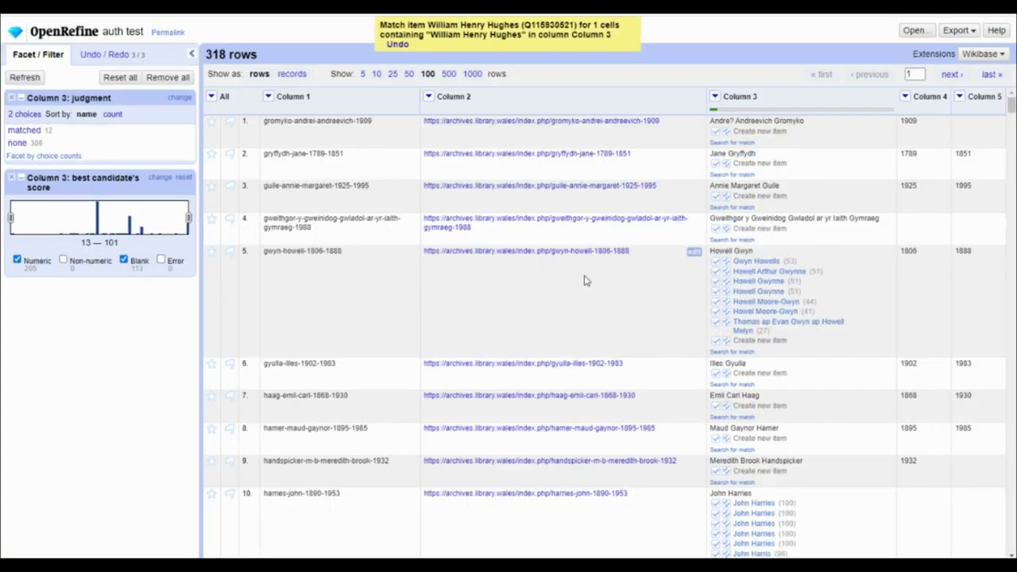
Step: Examine the reconciliation candidates for rows 10 to 17 and preview several of the Wikidata candidates suggested for row 15
{"action": "scroll", "coordinate": [585, 280], "scroll_direction": "down", "scroll_amount": 5}
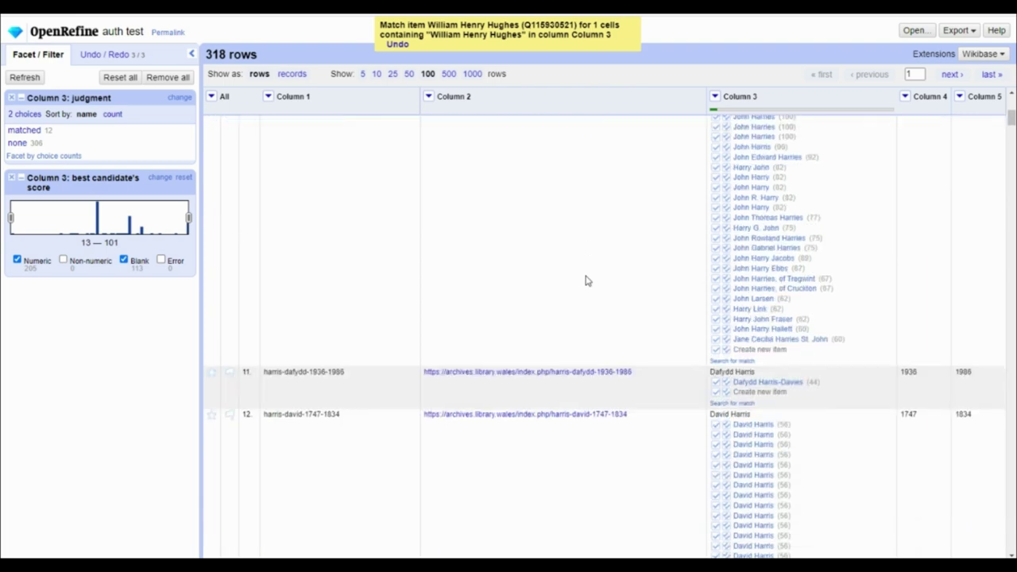
{"action": "scroll", "coordinate": [586, 281], "scroll_direction": "down", "scroll_amount": 1}
{"action": "scroll", "coordinate": [585, 281], "scroll_direction": "down", "scroll_amount": 8}
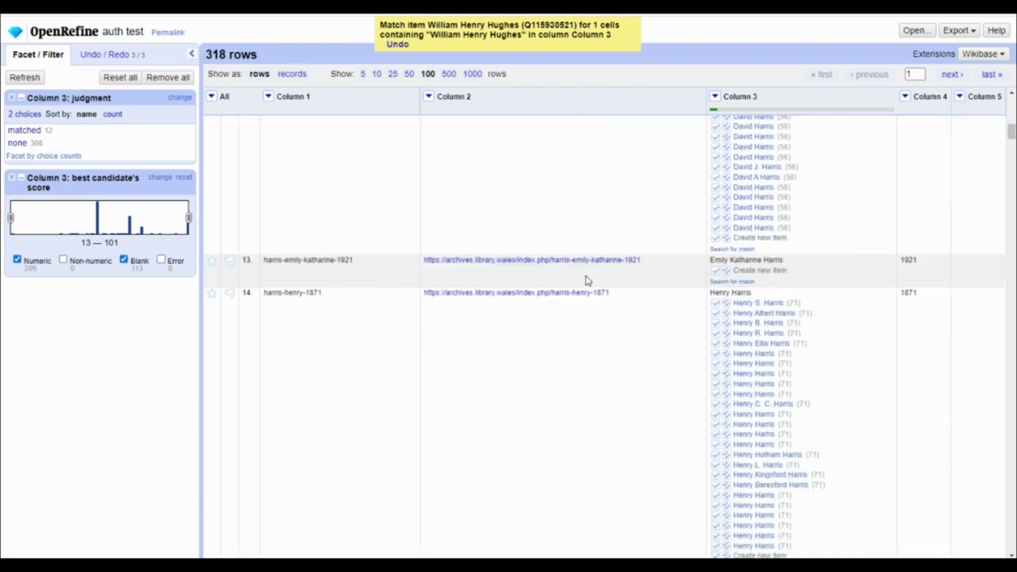
{"action": "scroll", "coordinate": [585, 280], "scroll_direction": "down", "scroll_amount": 3}
{"action": "scroll", "coordinate": [585, 281], "scroll_direction": "down", "scroll_amount": 10}
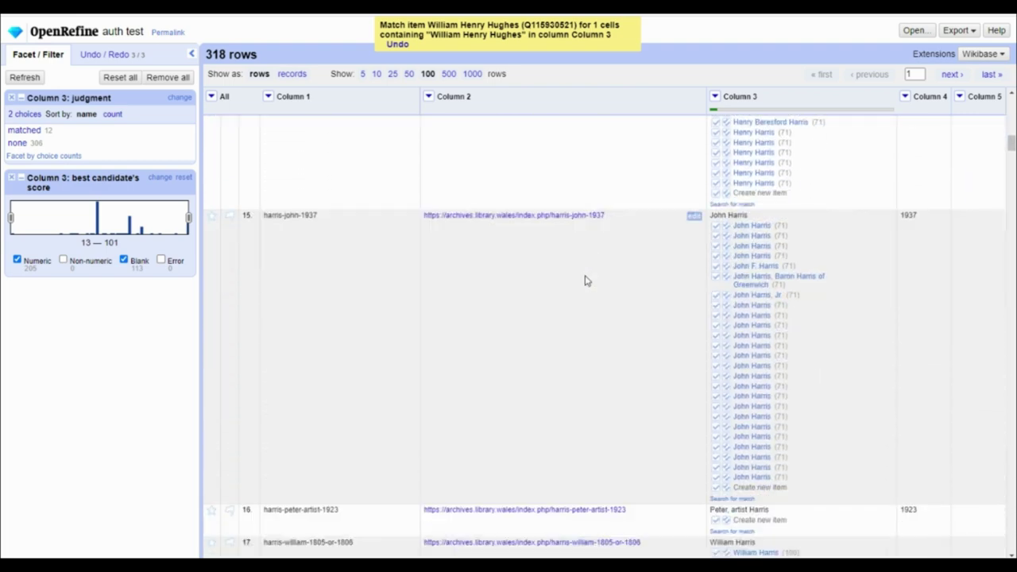
{"action": "scroll", "coordinate": [586, 281], "scroll_direction": "up", "scroll_amount": 7}
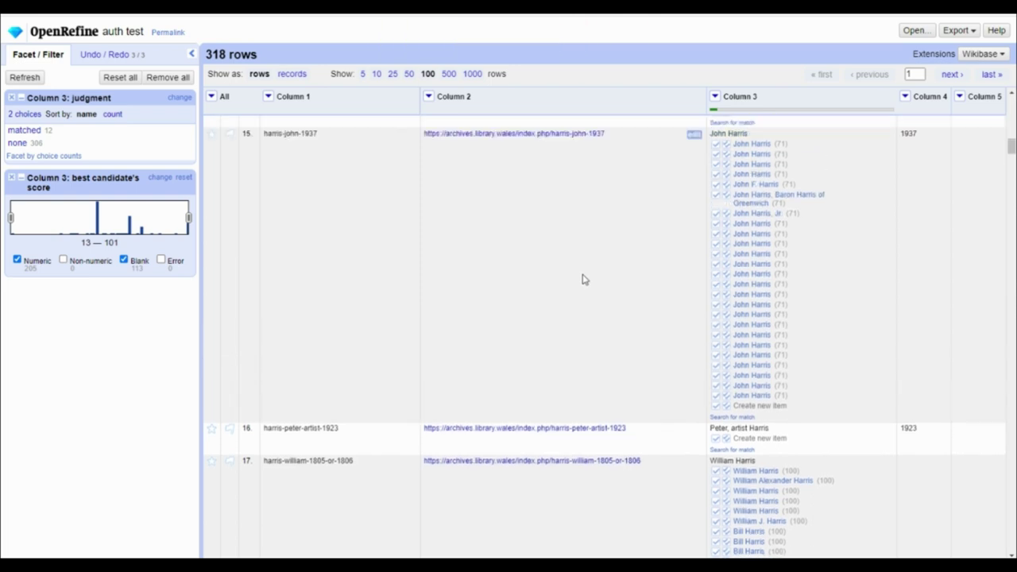
{"action": "mouse_move", "coordinate": [749, 166]}
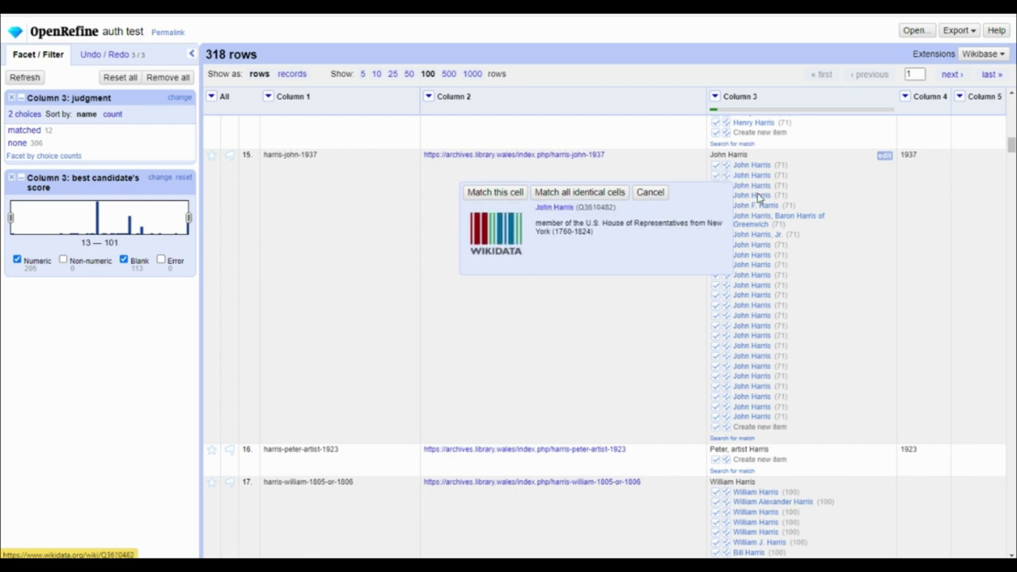
{"action": "mouse_move", "coordinate": [759, 287]}
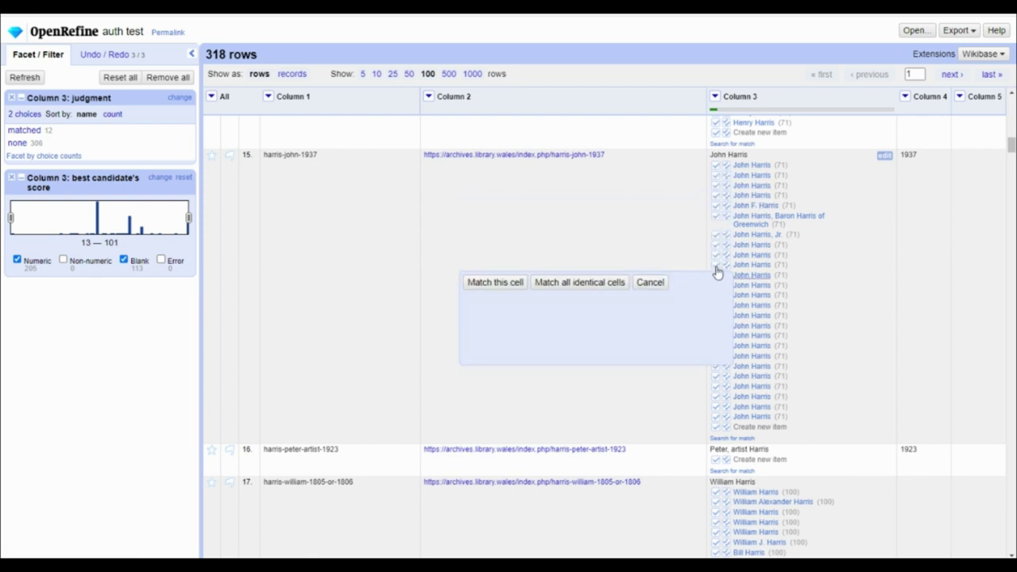
Step: Open row 15's archive record, select its authority record identifier and return to the Wikidata item page
{"action": "left_click", "coordinate": [534, 158]}
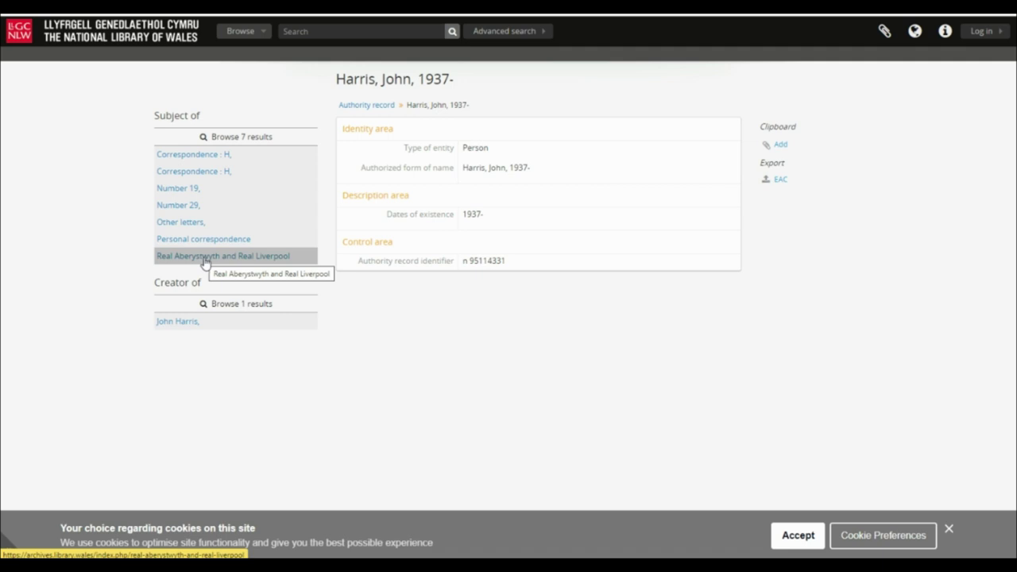
{"action": "left_click_drag", "start_coordinate": [204, 263], "coordinate": [405, 240]}
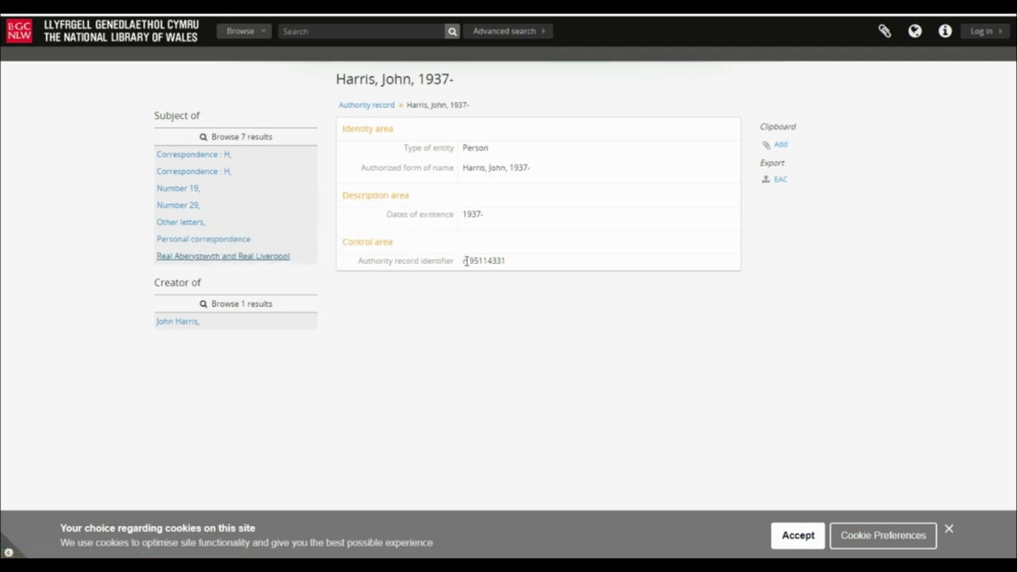
{"action": "left_click_drag", "start_coordinate": [464, 260], "coordinate": [511, 260]}
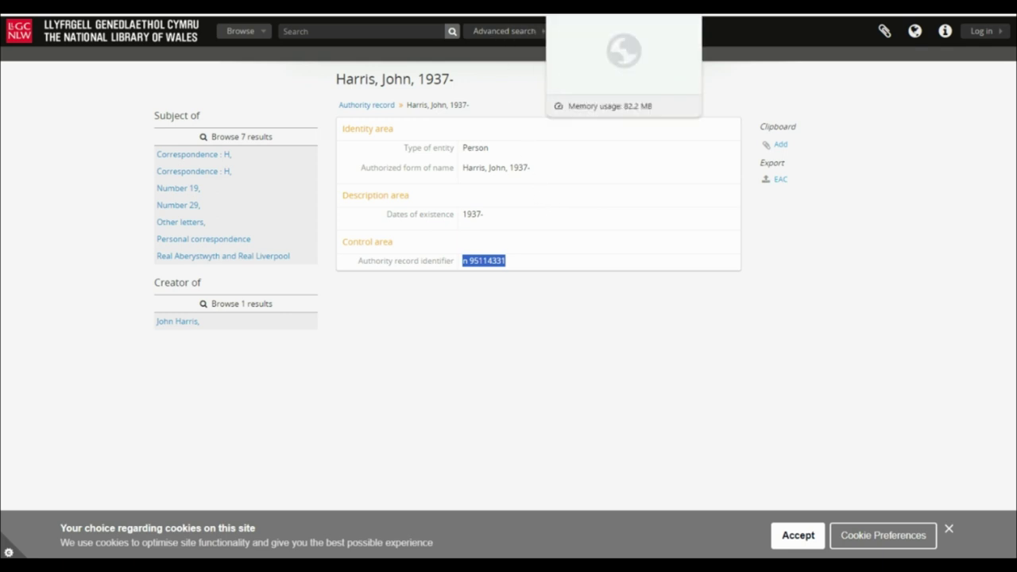
{"action": "left_click", "coordinate": [623, 6]}
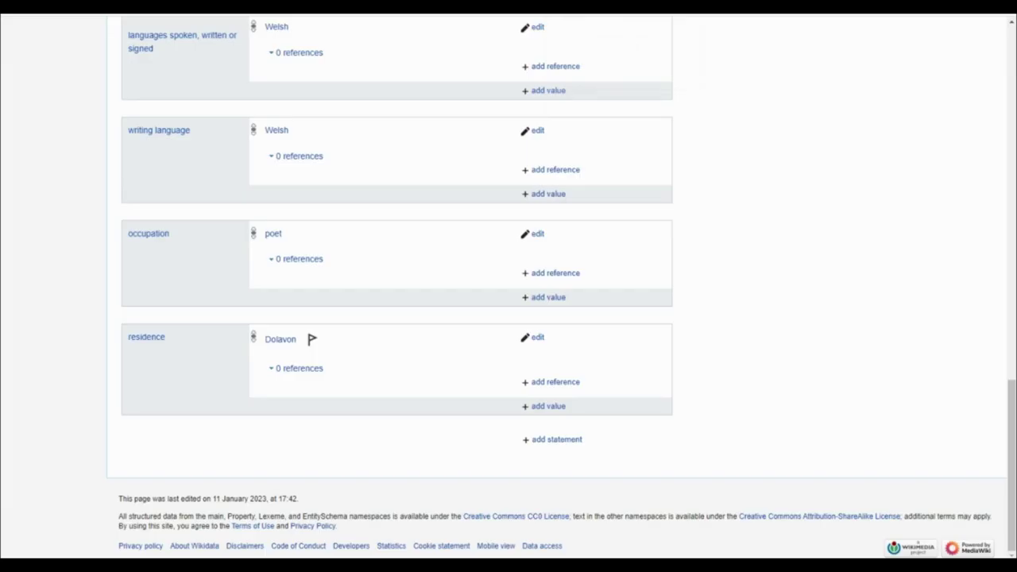
{"action": "scroll", "coordinate": [721, 85], "scroll_direction": "up", "scroll_amount": 5}
{"action": "scroll", "coordinate": [933, 195], "scroll_direction": "up", "scroll_amount": 3}
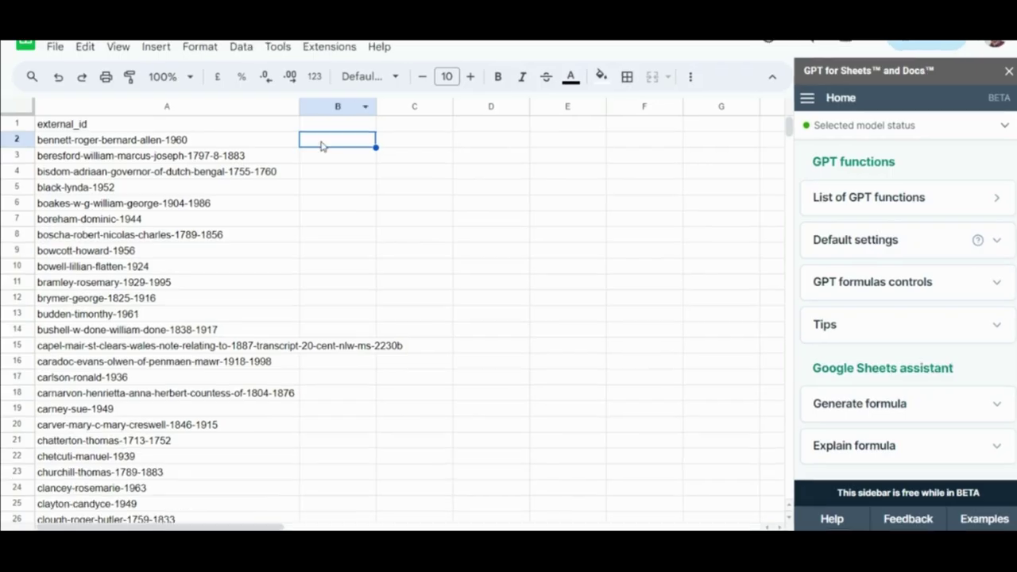
Step: In B2, enter =GPT(A2,"extract the first word from the string") and fill the formula down column B
{"action": "double_click", "coordinate": [325, 142]}
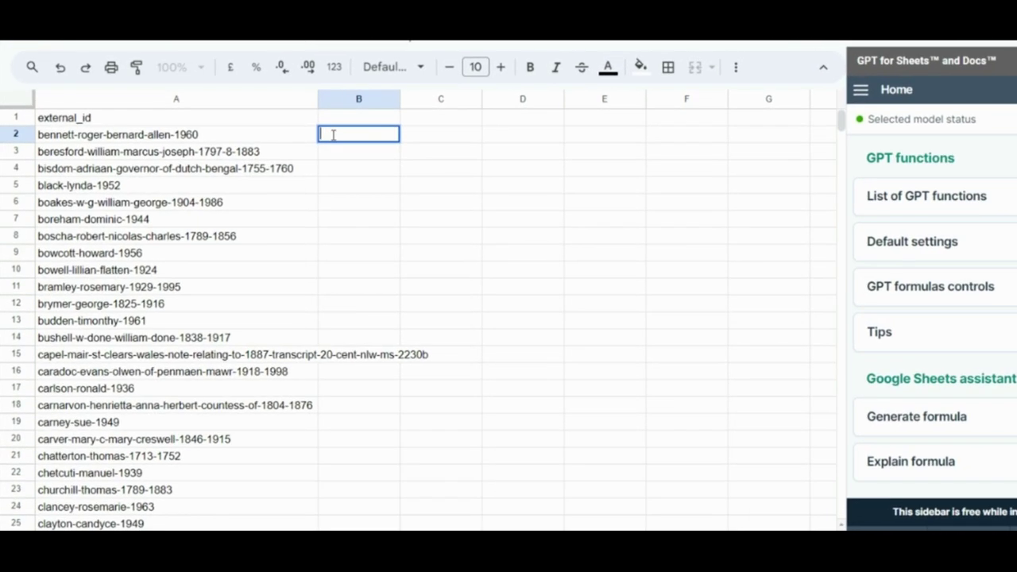
{"action": "type", "text": "=G"}
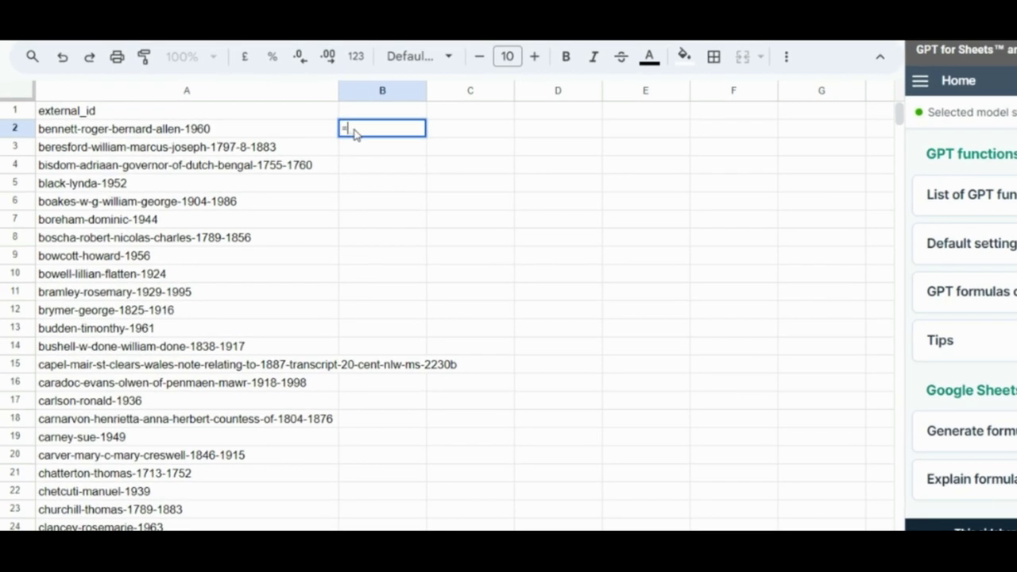
{"action": "type", "text": "PT"}
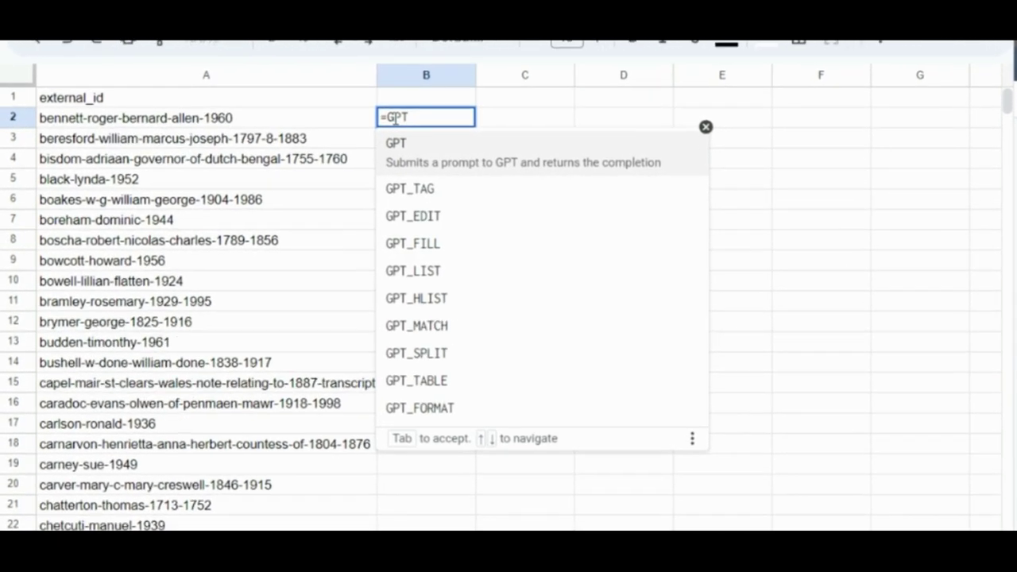
{"action": "type", "text": "(A2,"}
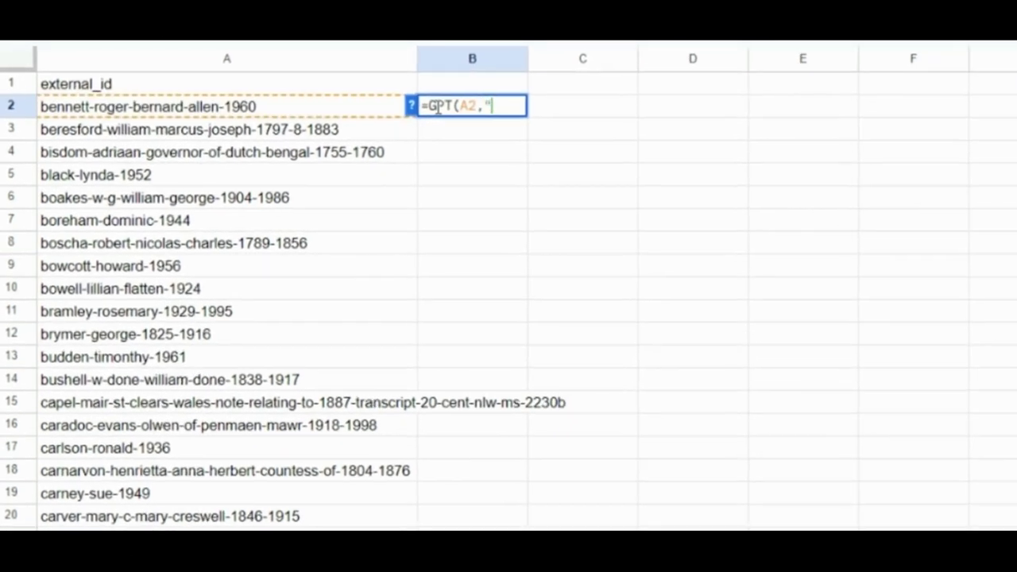
{"action": "type", "text": "\"extract the fir"}
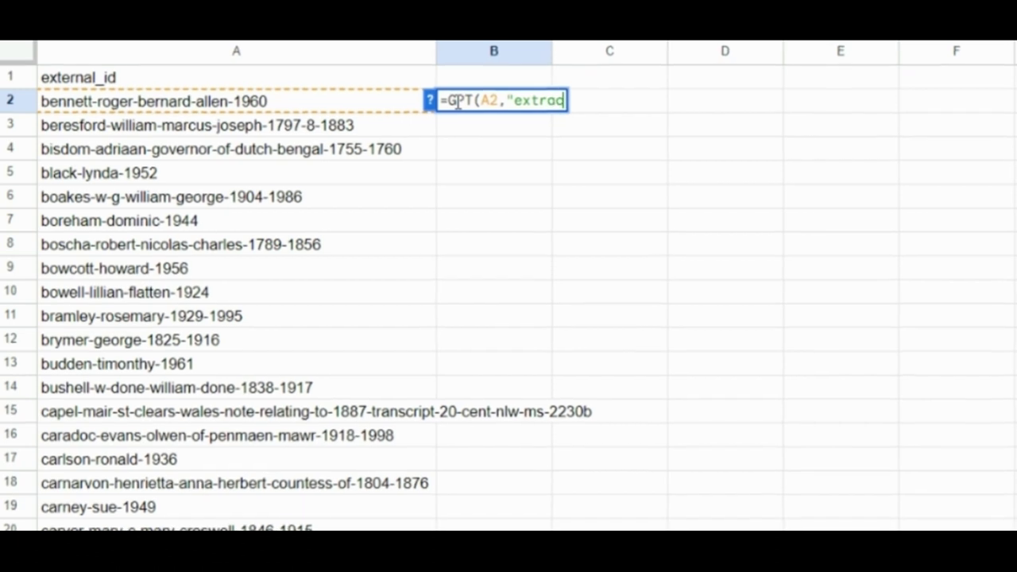
{"action": "type", "text": "st word "}
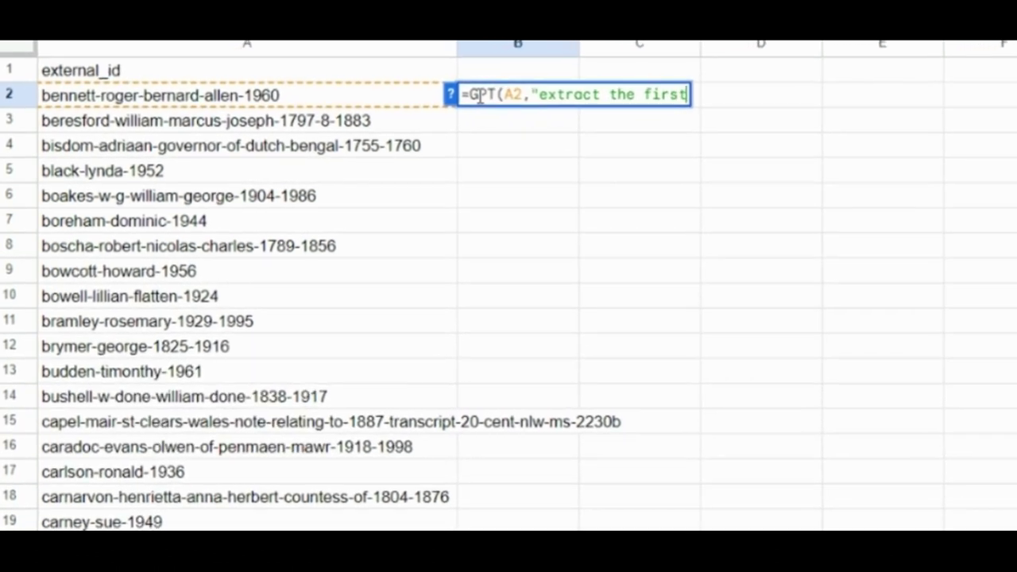
{"action": "type", "text": "from the st"}
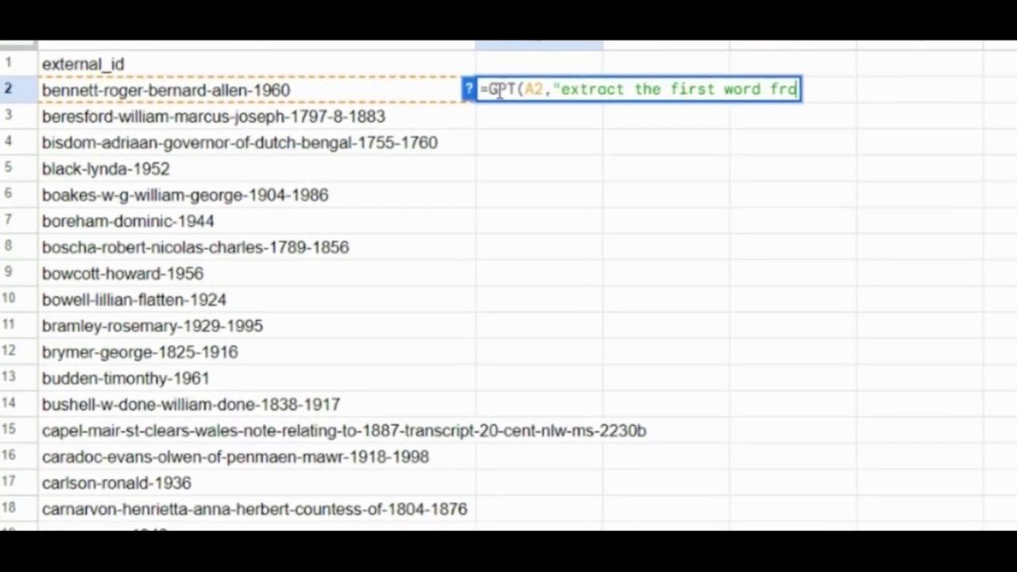
{"action": "type", "text": "ring"}
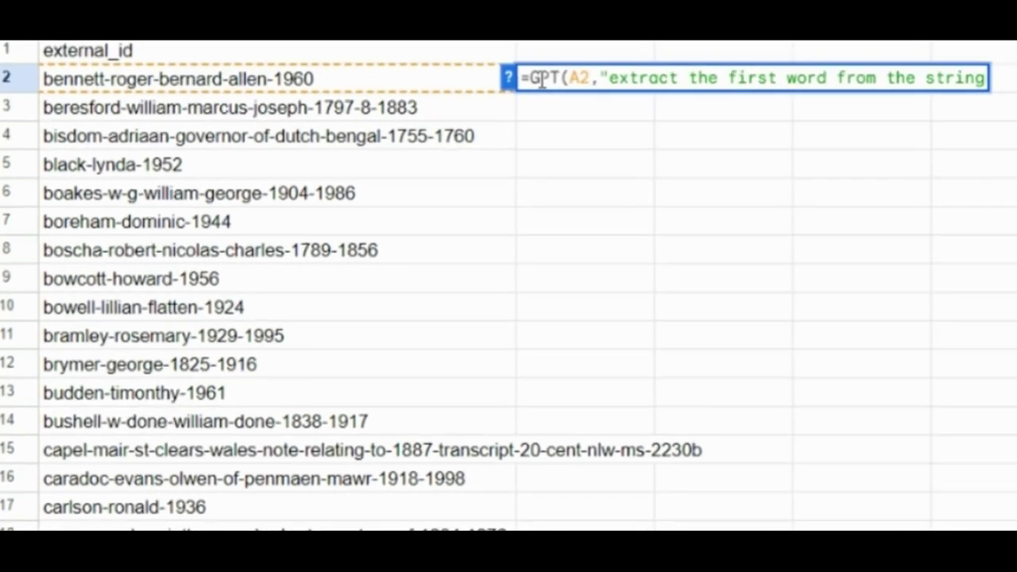
{"action": "type", "text": "\""}
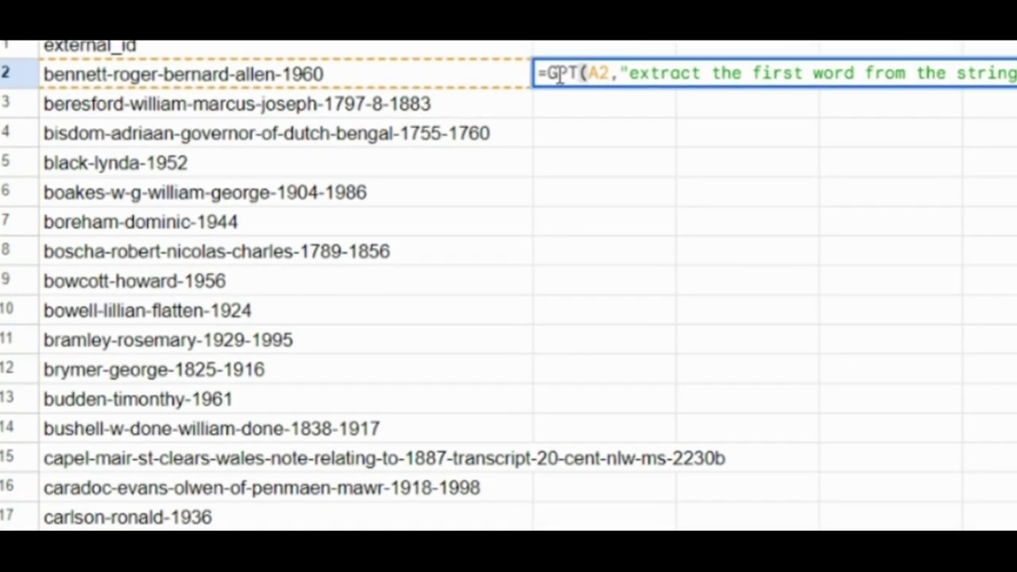
{"action": "key", "text": "Return"}
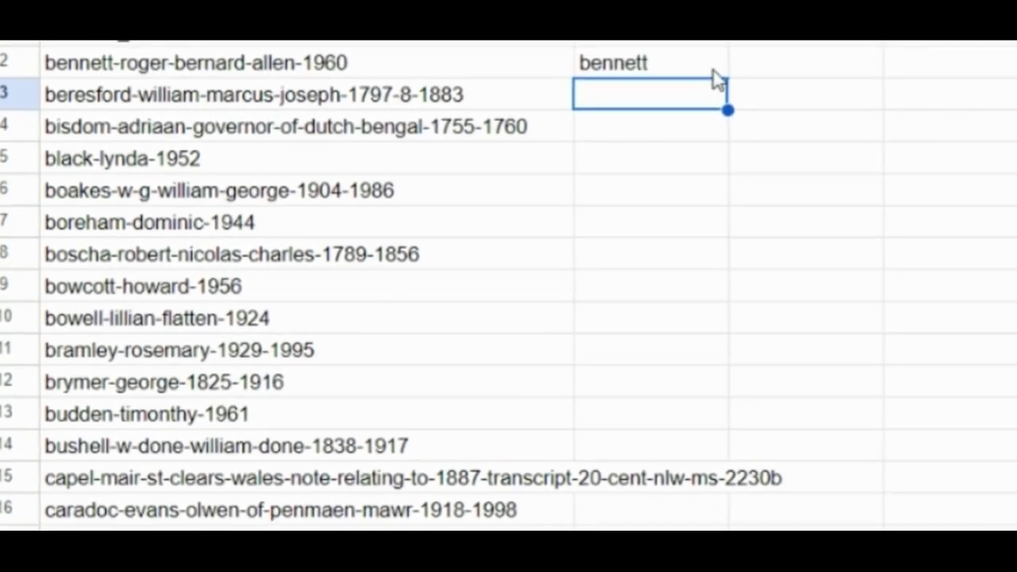
{"action": "left_click", "coordinate": [710, 72]}
{"action": "left_click_drag", "start_coordinate": [747, 74], "coordinate": [763, 473]}
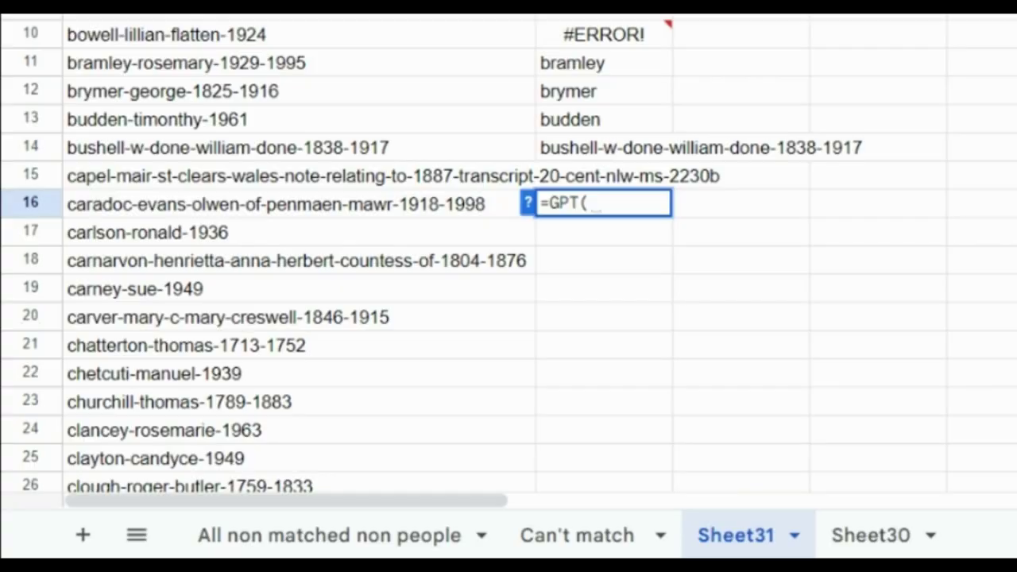
Step: Complete the GPT formula in B16 with reference A16 and a prompt to extract place names from the text
{"action": "type", "text": "A16,\""}
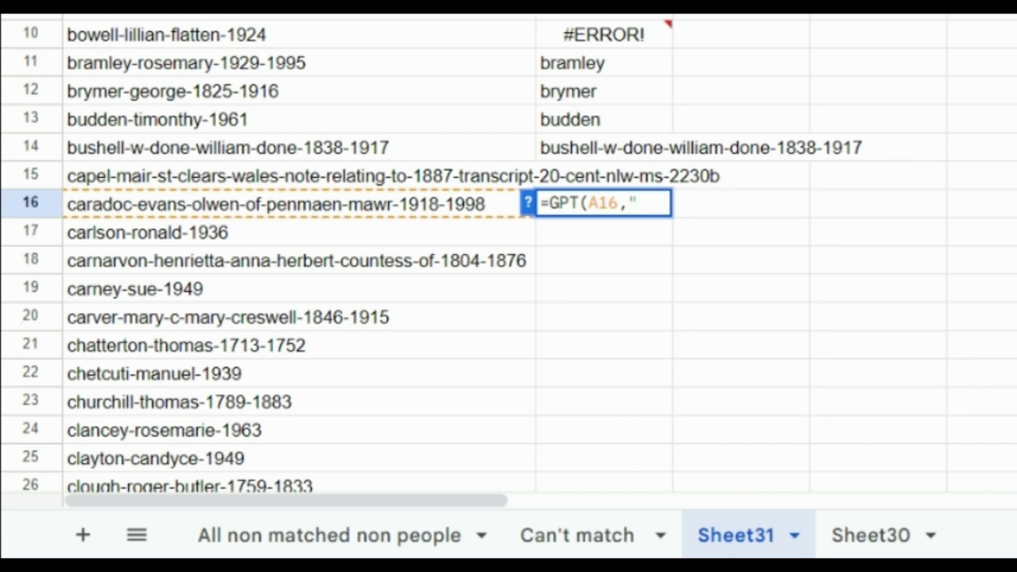
{"action": "type", "text": "extract t"}
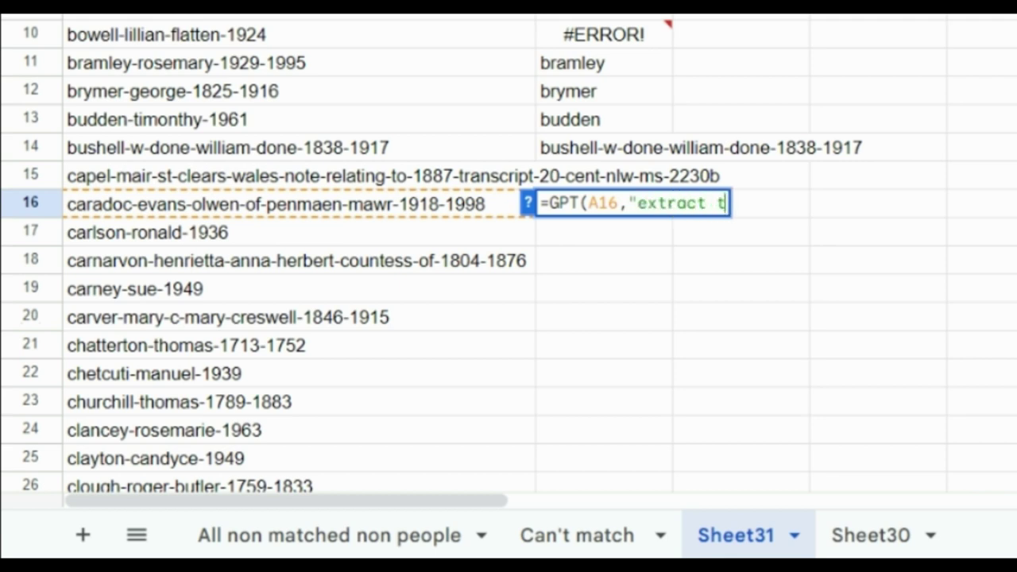
{"action": "key", "text": "BackSpace"}
{"action": "key", "text": "BackSpace"}
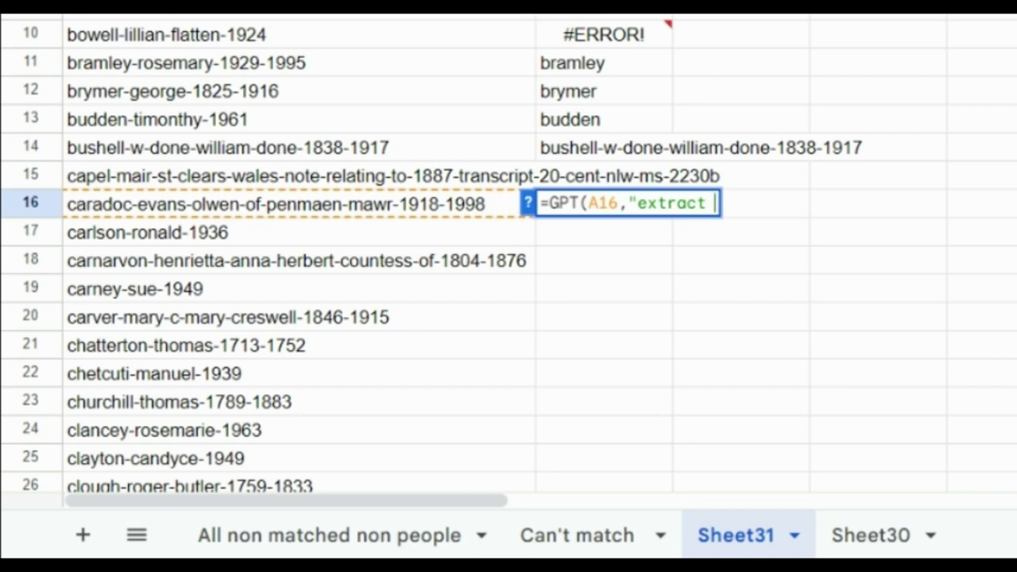
{"action": "type", "text": "place"}
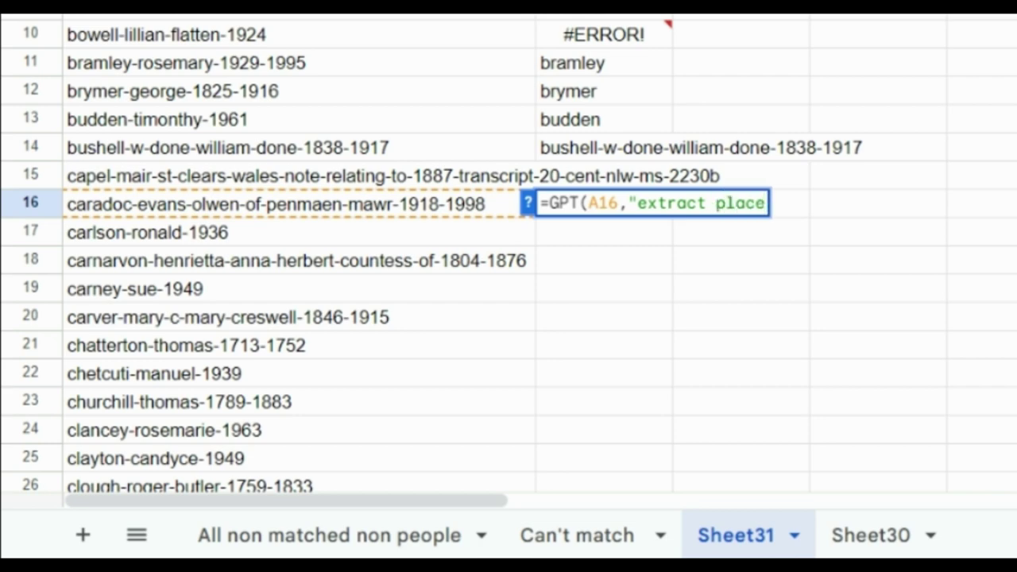
{"action": "key", "text": "ctrl+v"}
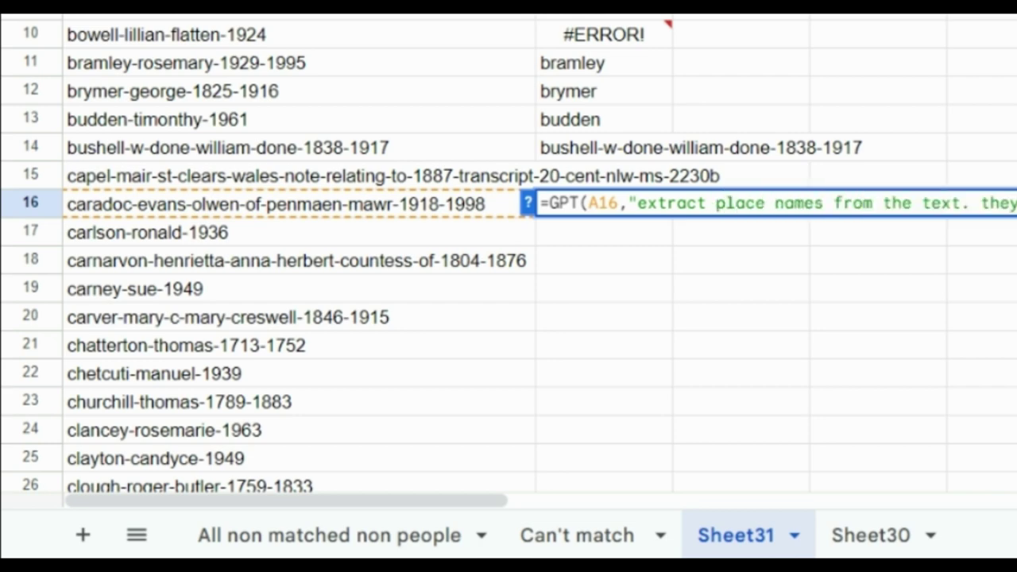
{"action": "key", "text": "Return"}
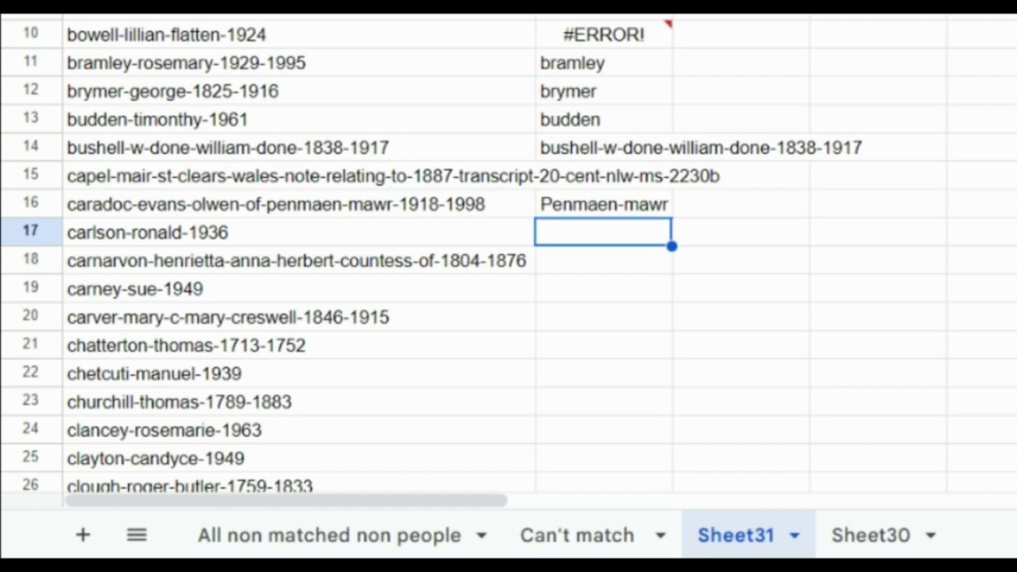
Step: Copy the place name from B16 and review the Wikidata item for Penmaenmawr (Q2653611)
{"action": "left_click", "coordinate": [653, 213]}
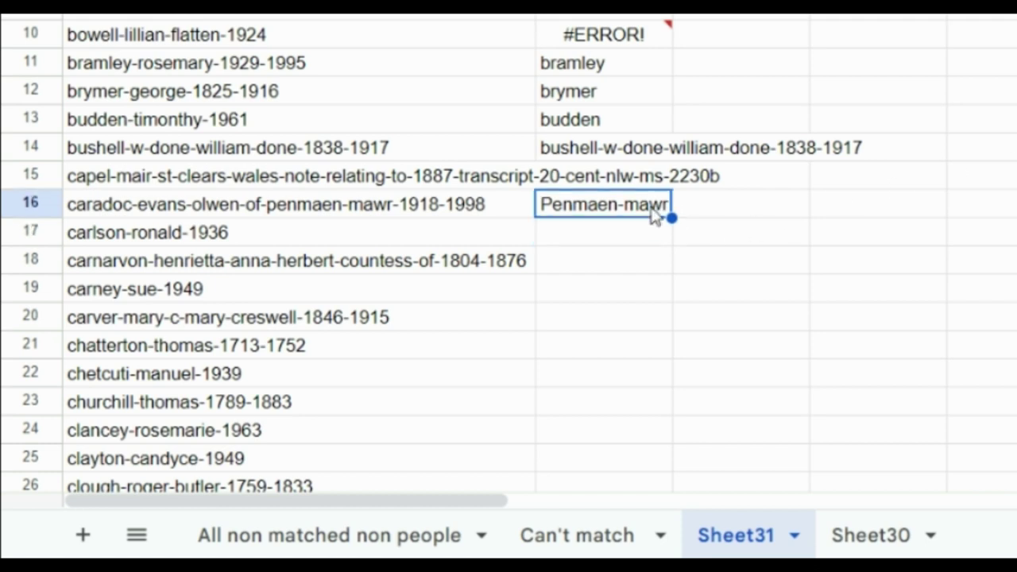
{"action": "key", "text": "ctrl+c"}
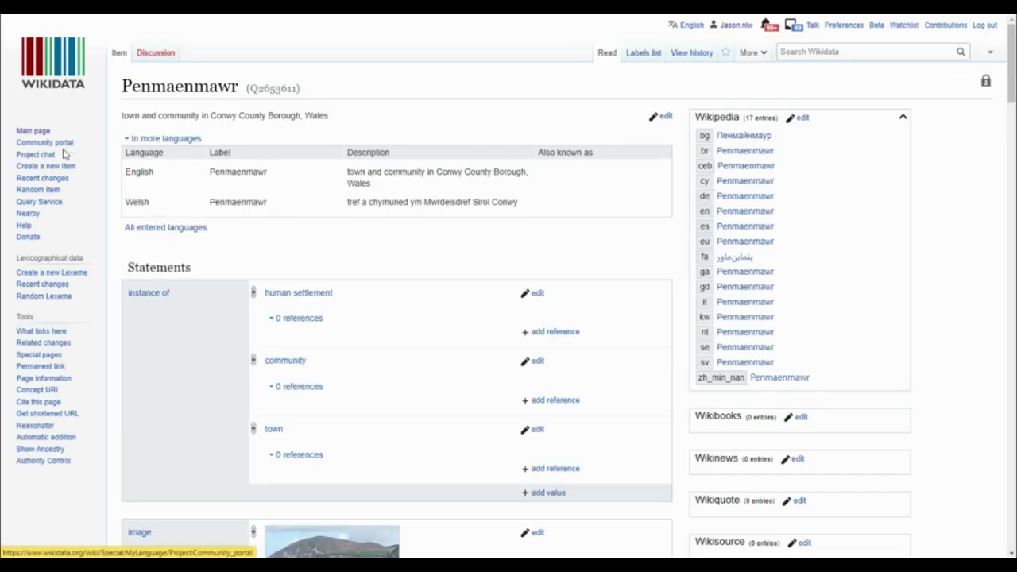
{"action": "scroll", "coordinate": [62, 156], "scroll_direction": "down", "scroll_amount": 3}
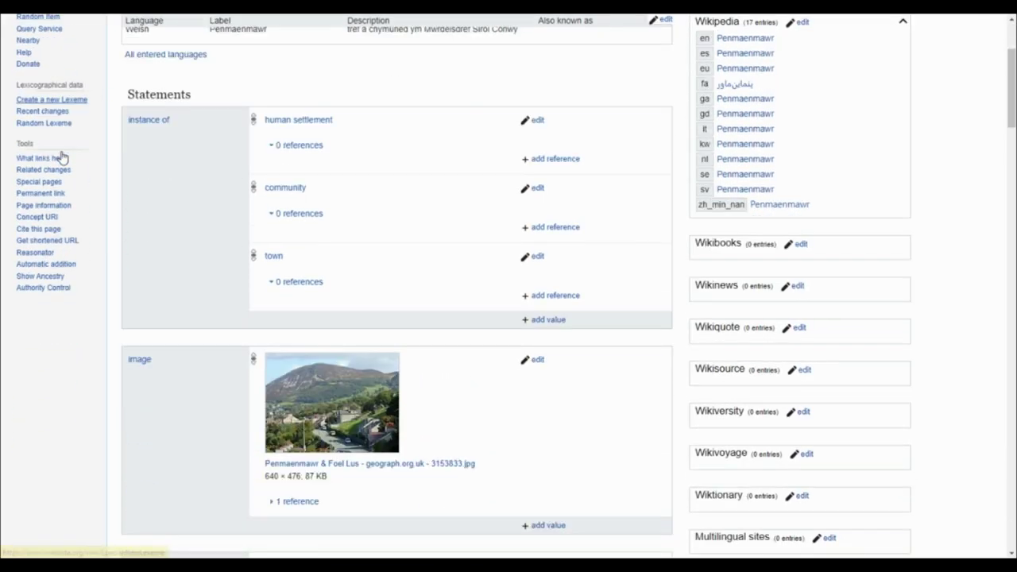
{"action": "scroll", "coordinate": [62, 157], "scroll_direction": "down", "scroll_amount": 1}
{"action": "scroll", "coordinate": [62, 157], "scroll_direction": "up", "scroll_amount": 5}
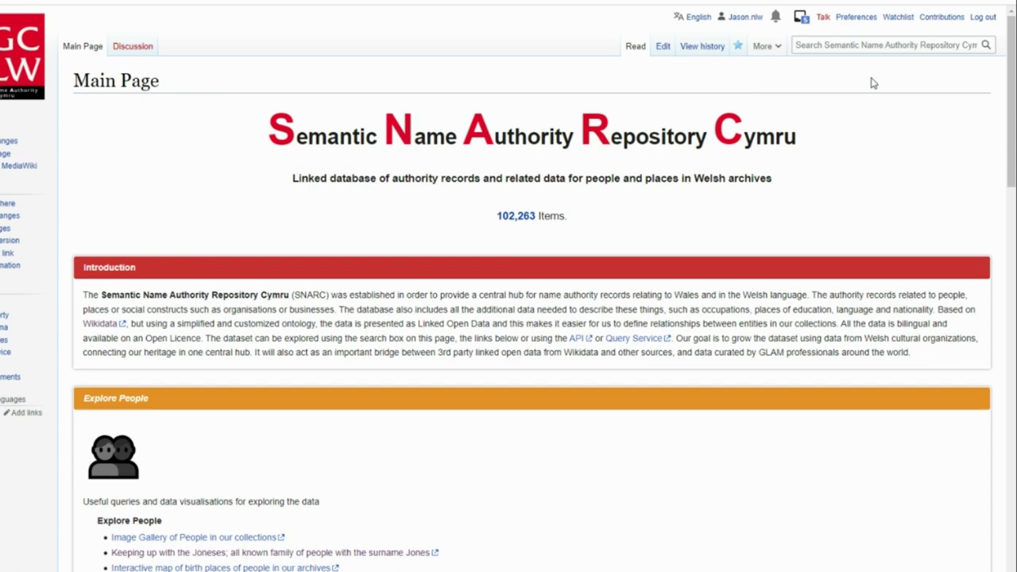
Step: Examine the Semantic Name Authority Repository Cymru main page, including its people and place queries, reuse terms and data hierarchy
{"action": "scroll", "coordinate": [873, 82], "scroll_direction": "down", "scroll_amount": 5}
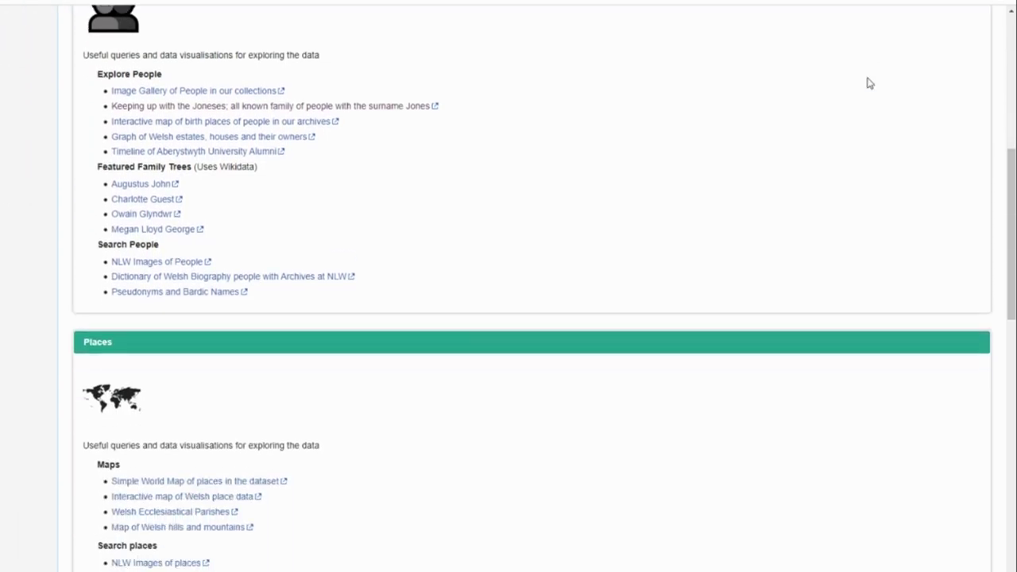
{"action": "scroll", "coordinate": [869, 82], "scroll_direction": "down", "scroll_amount": 5}
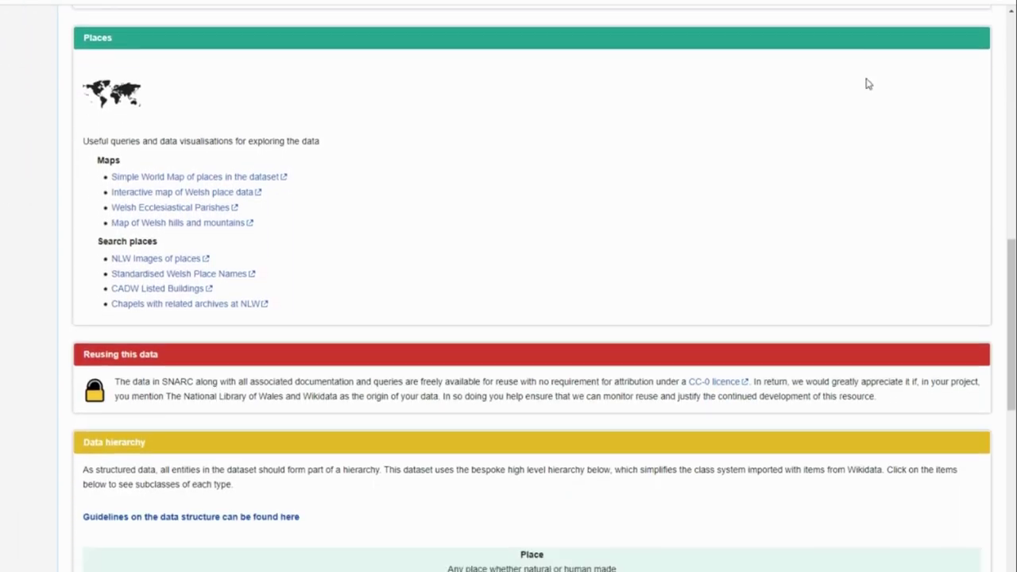
{"action": "scroll", "coordinate": [869, 84], "scroll_direction": "down", "scroll_amount": 1}
{"action": "scroll", "coordinate": [867, 84], "scroll_direction": "down", "scroll_amount": 4}
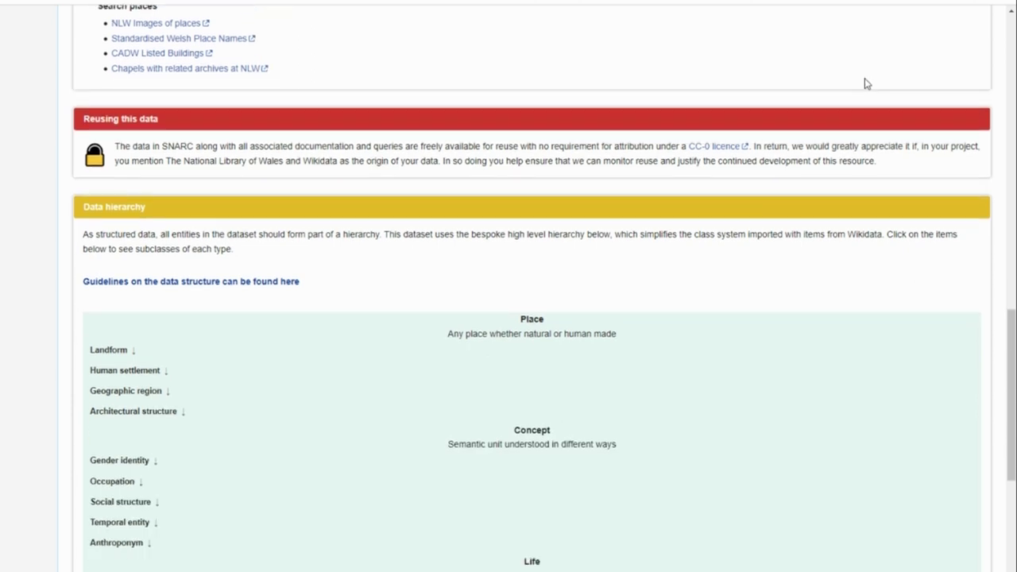
{"action": "scroll", "coordinate": [866, 84], "scroll_direction": "down", "scroll_amount": 1}
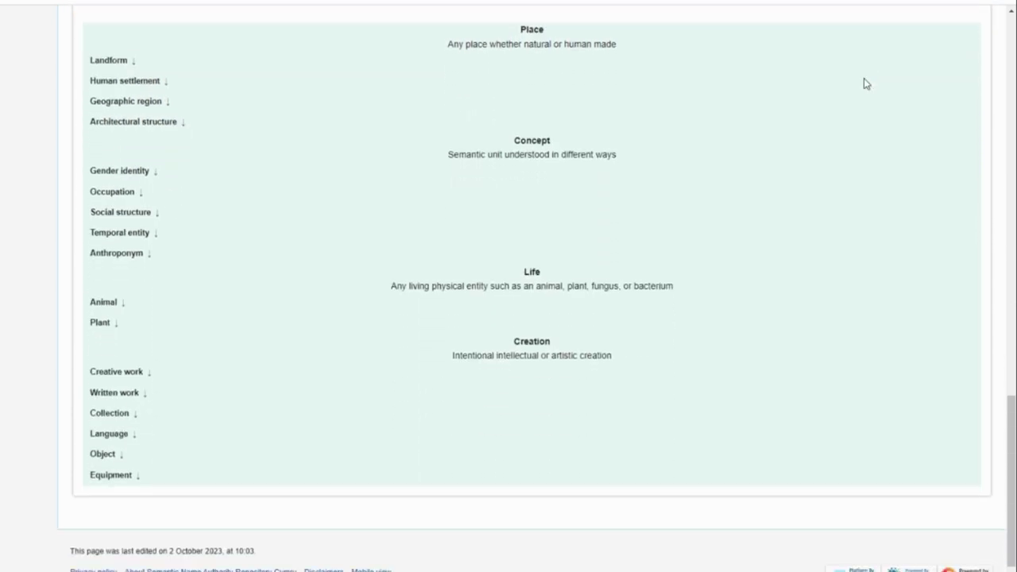
{"action": "scroll", "coordinate": [866, 83], "scroll_direction": "down", "scroll_amount": 1}
{"action": "scroll", "coordinate": [866, 83], "scroll_direction": "up", "scroll_amount": 6}
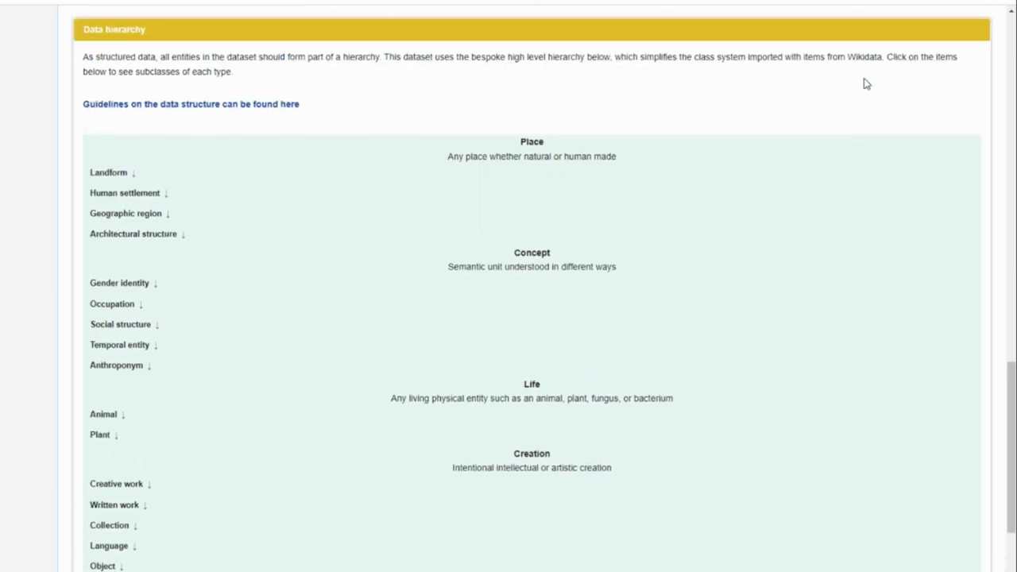
{"action": "scroll", "coordinate": [866, 85], "scroll_direction": "up", "scroll_amount": 8}
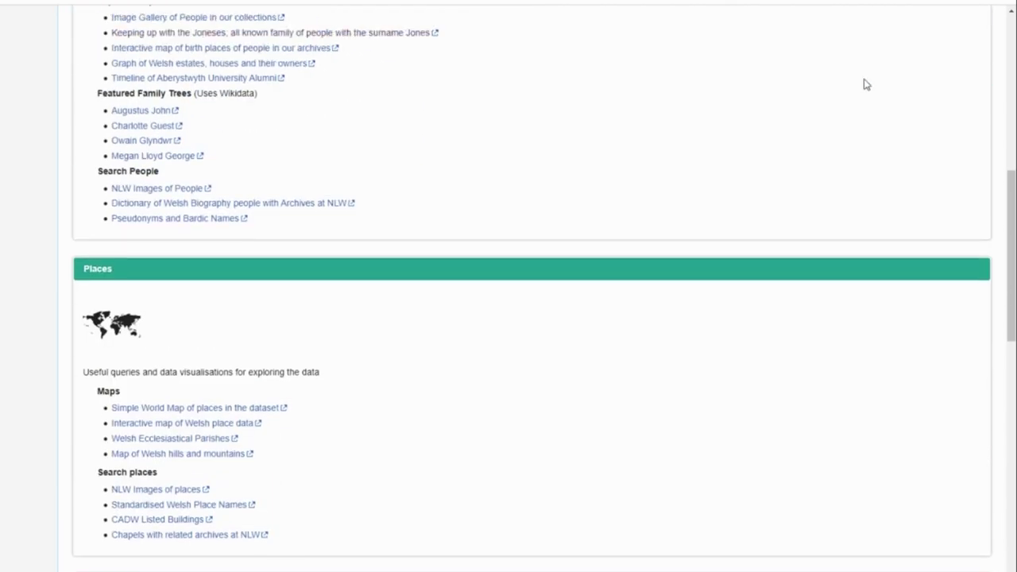
{"action": "scroll", "coordinate": [866, 85], "scroll_direction": "up", "scroll_amount": 2}
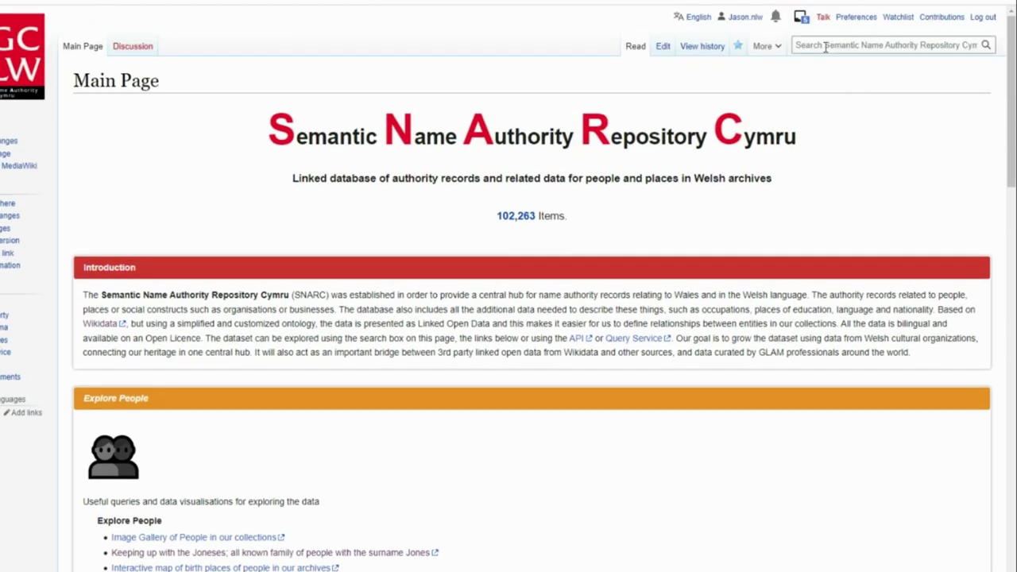
Step: Open the repository item Q63341 for the Welsh poet and architect and switch the interface language to Cymraeg
{"action": "left_click", "coordinate": [825, 46]}
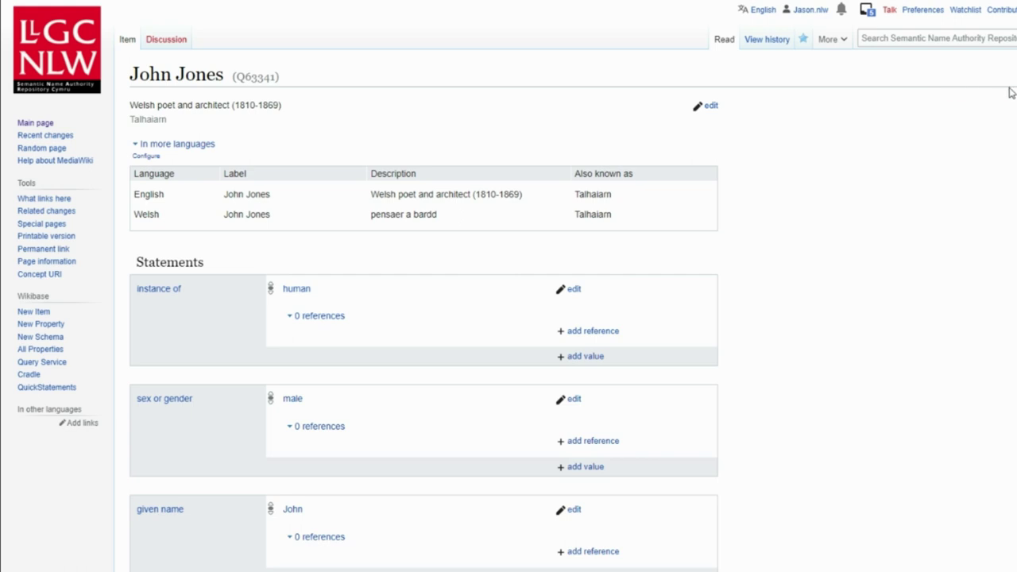
{"action": "left_click", "coordinate": [762, 13]}
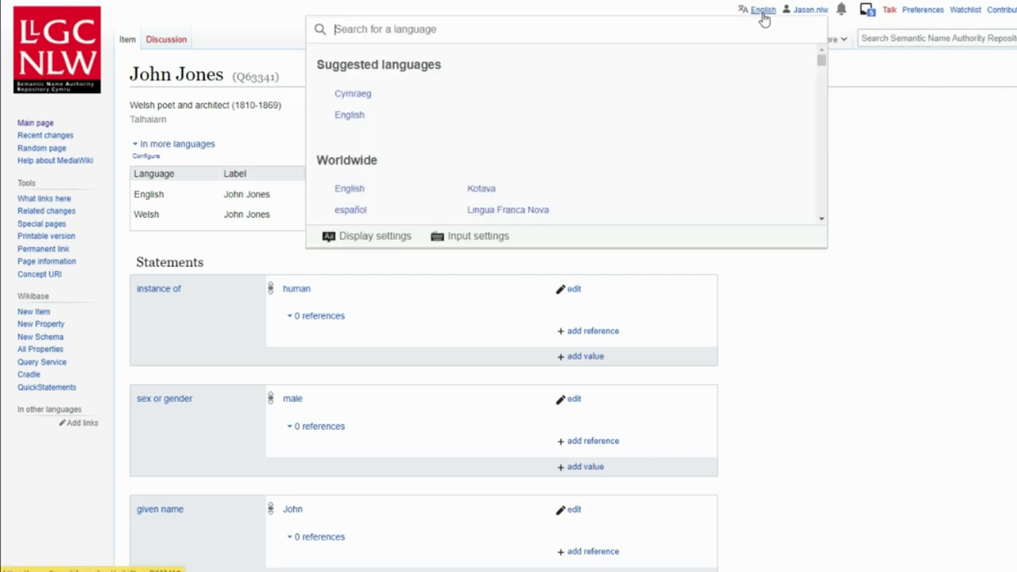
{"action": "left_click", "coordinate": [350, 99]}
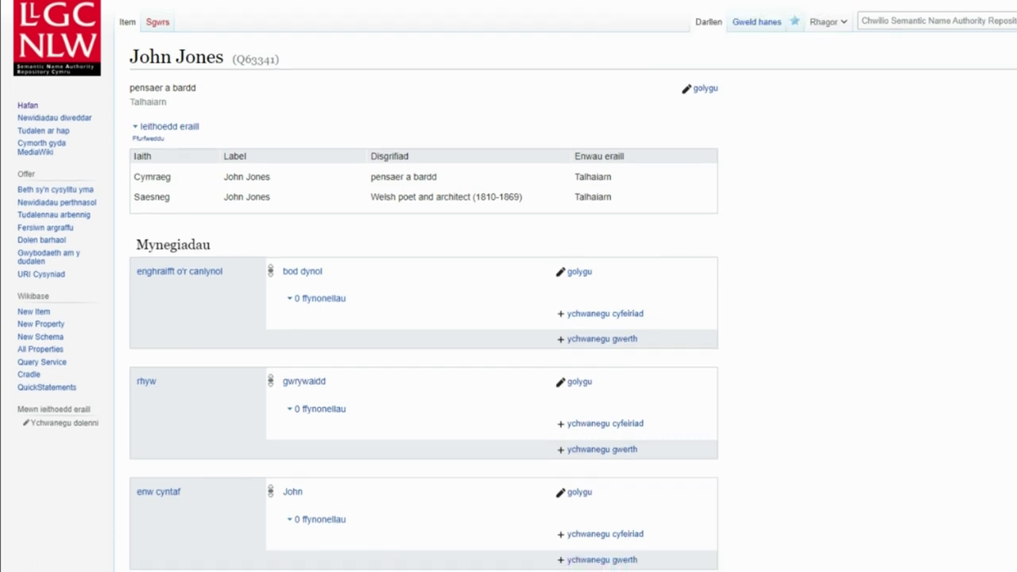
Step: Examine the item's Welsh-language statements on names, occupation, birth and death, family and language
{"action": "scroll", "coordinate": [508, 317], "scroll_direction": "down", "scroll_amount": 3}
{"action": "scroll", "coordinate": [509, 318], "scroll_direction": "down", "scroll_amount": 5}
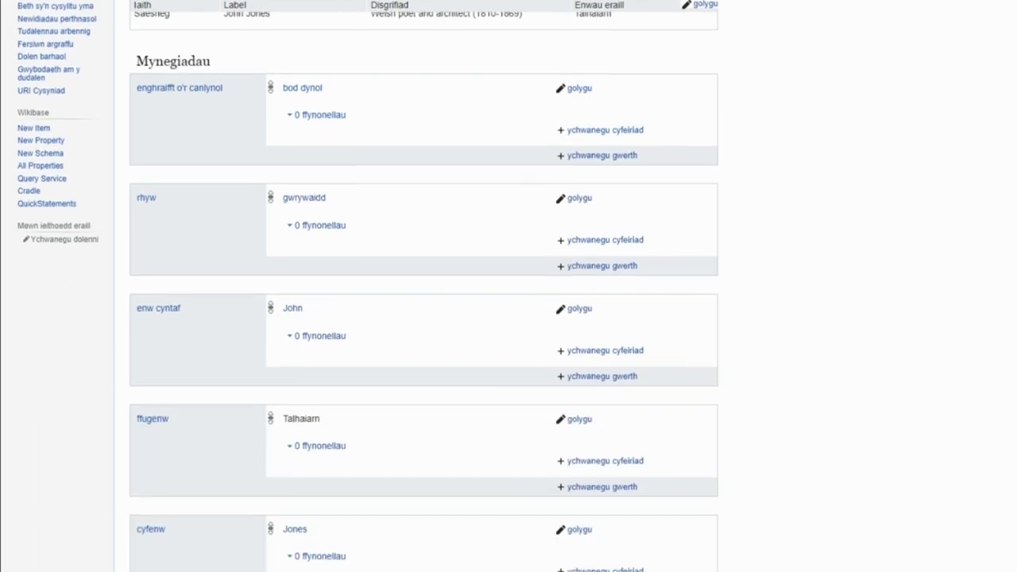
{"action": "scroll", "coordinate": [508, 318], "scroll_direction": "down", "scroll_amount": 5}
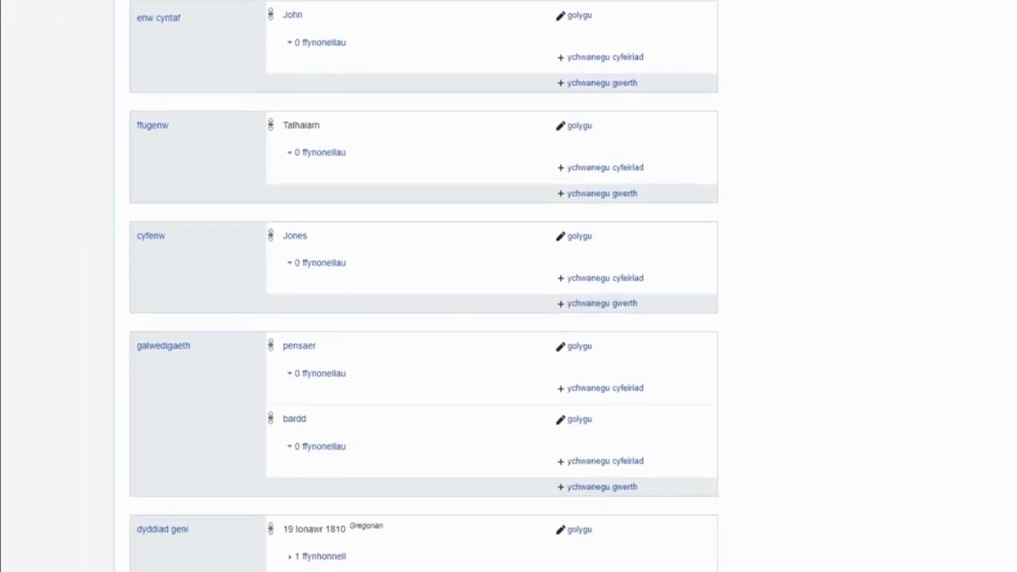
{"action": "scroll", "coordinate": [509, 317], "scroll_direction": "down", "scroll_amount": 2}
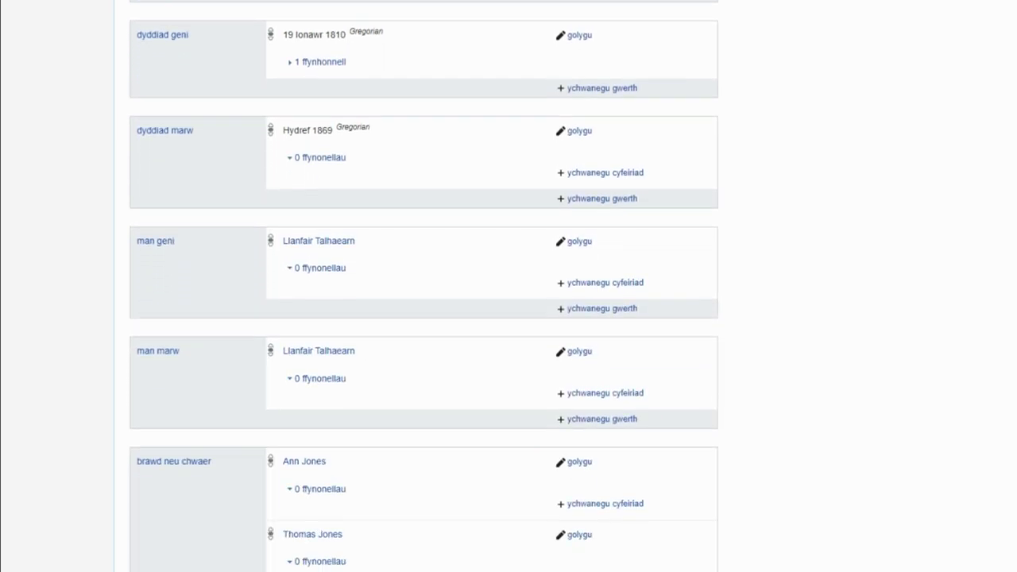
{"action": "scroll", "coordinate": [508, 318], "scroll_direction": "down", "scroll_amount": 1}
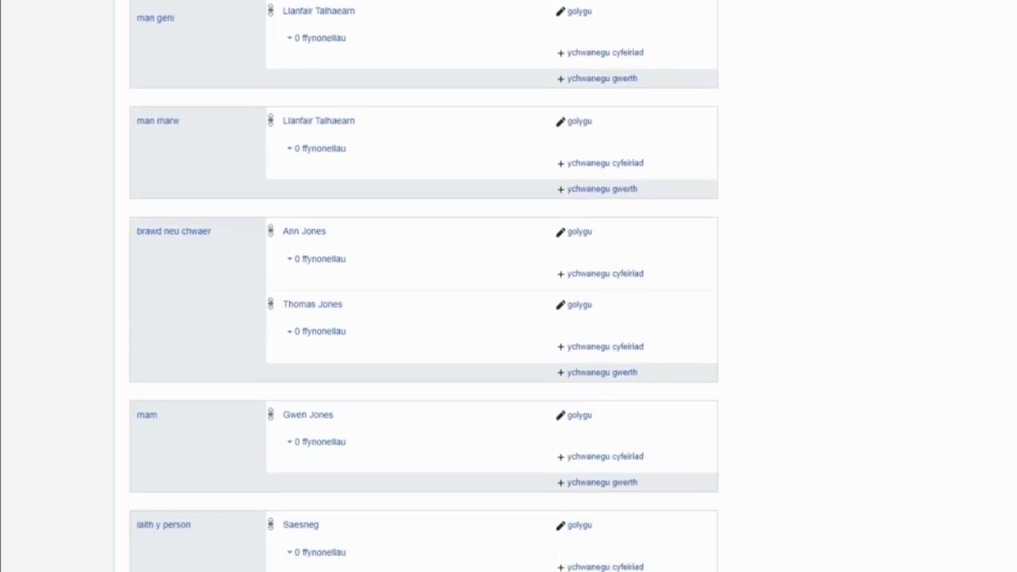
Step: Examine the Welsh-language item's family, language and image statements and its external identifiers, from Wikidata to the National Library of Wales
{"action": "scroll", "coordinate": [509, 318], "scroll_direction": "down", "scroll_amount": 6}
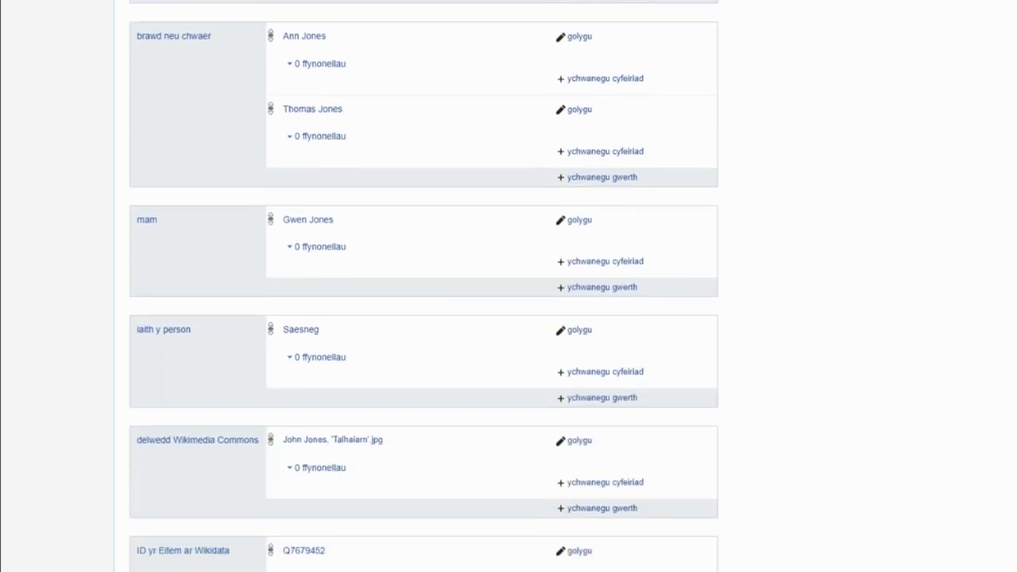
{"action": "scroll", "coordinate": [508, 318], "scroll_direction": "down", "scroll_amount": 4}
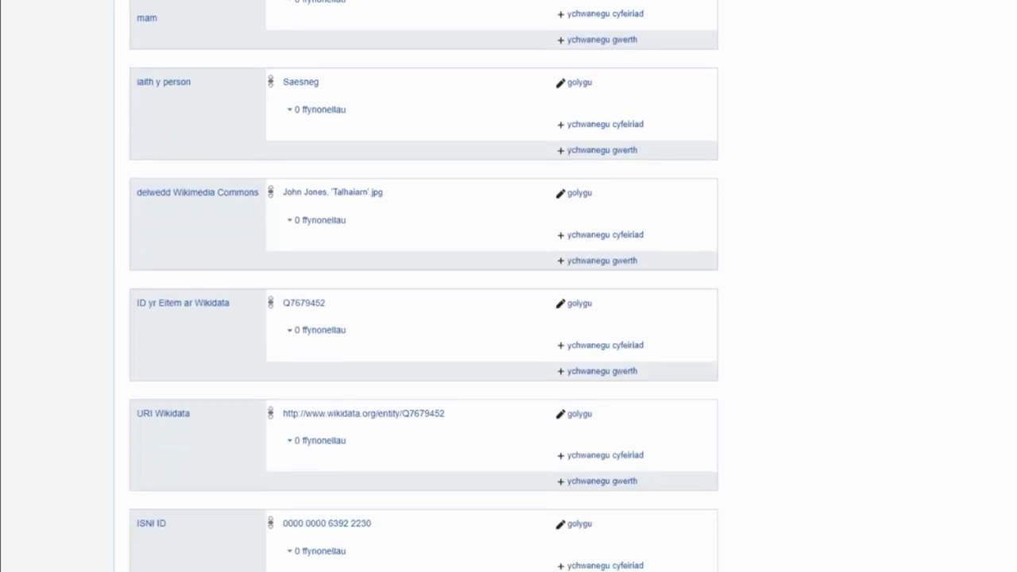
{"action": "scroll", "coordinate": [508, 318], "scroll_direction": "down", "scroll_amount": 2}
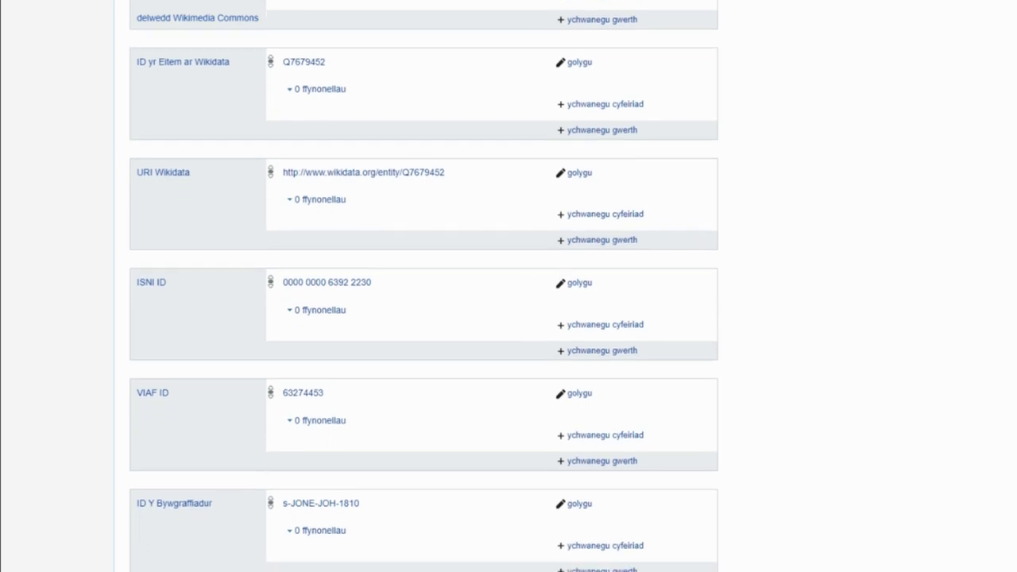
{"action": "scroll", "coordinate": [509, 318], "scroll_direction": "down", "scroll_amount": 7}
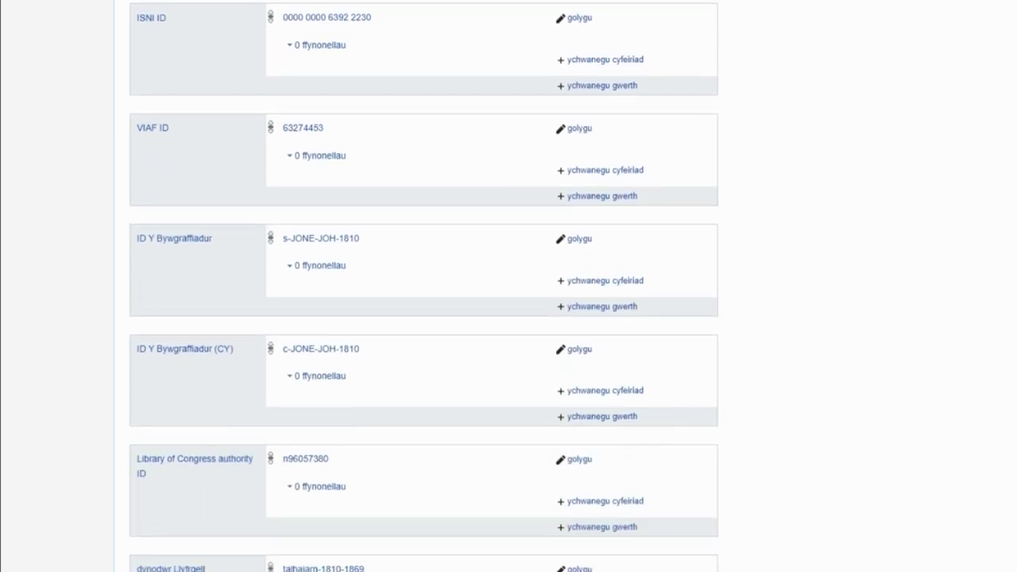
{"action": "scroll", "coordinate": [508, 318], "scroll_direction": "down", "scroll_amount": 1}
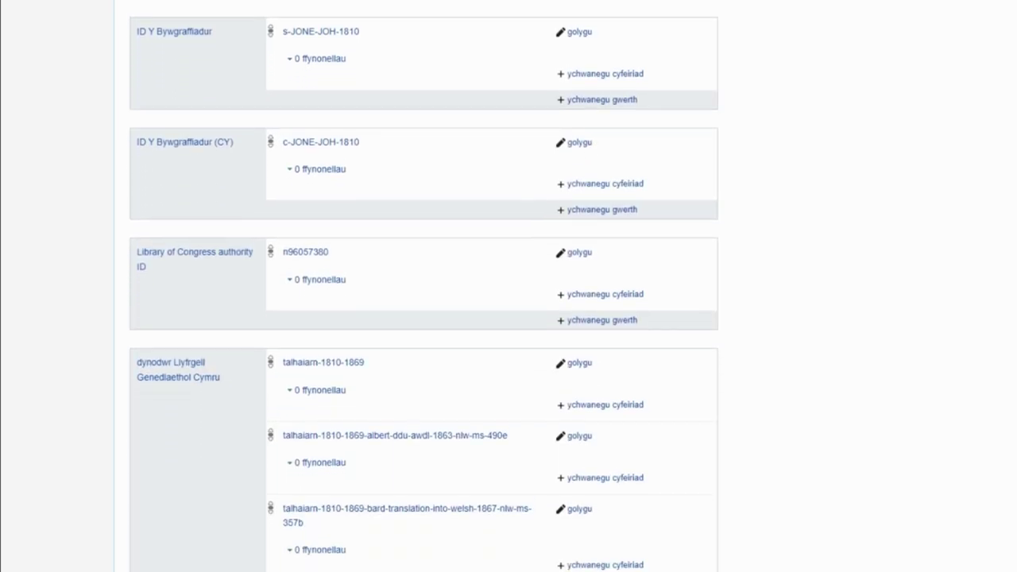
Step: Open the linked occupation "pensaer" (Q307) from the item and review its bilingual labels, class statements and external identifiers
{"action": "scroll", "coordinate": [509, 318], "scroll_direction": "up", "scroll_amount": 20}
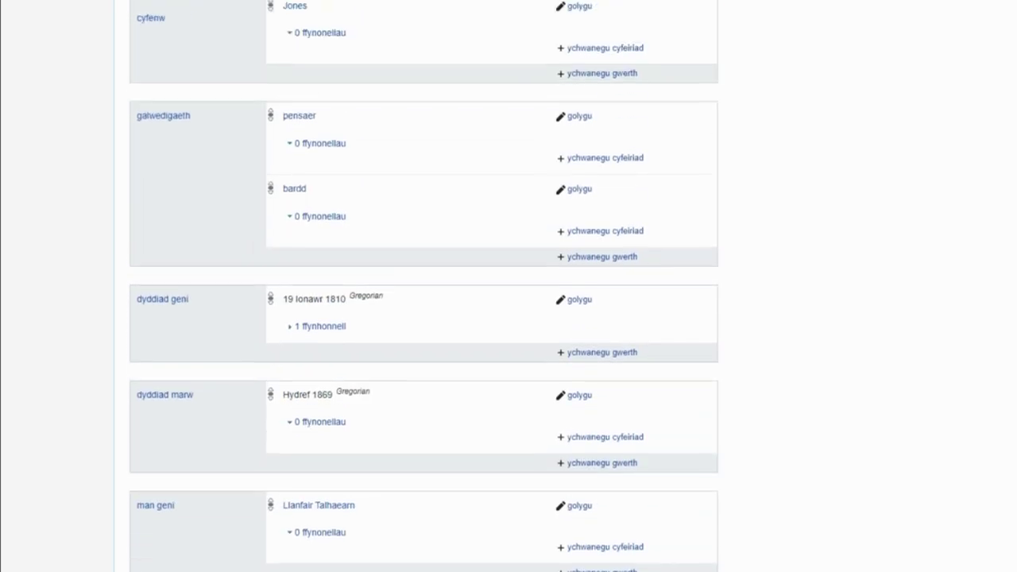
{"action": "scroll", "coordinate": [509, 318], "scroll_direction": "up", "scroll_amount": 1}
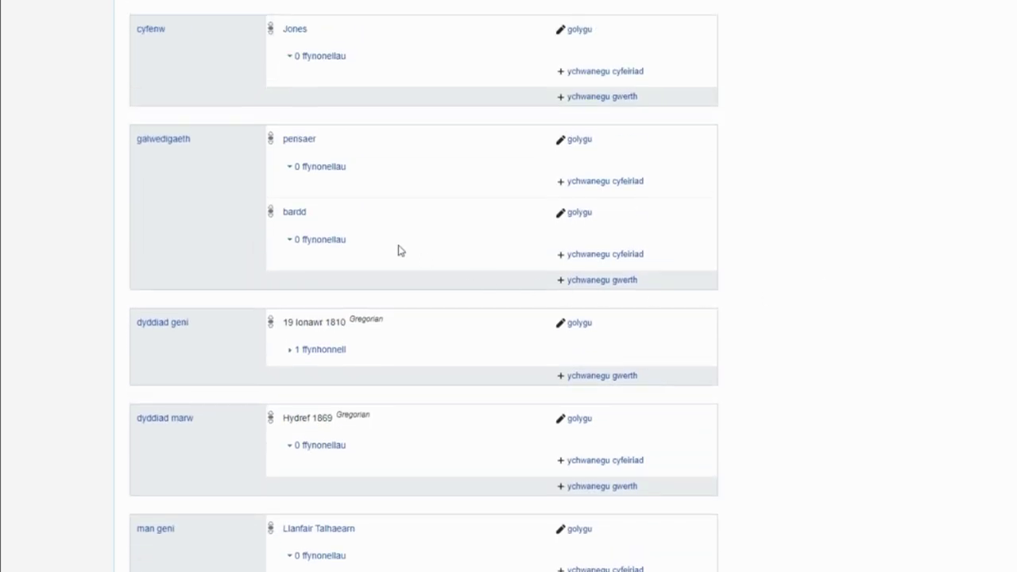
{"action": "left_click", "coordinate": [299, 140]}
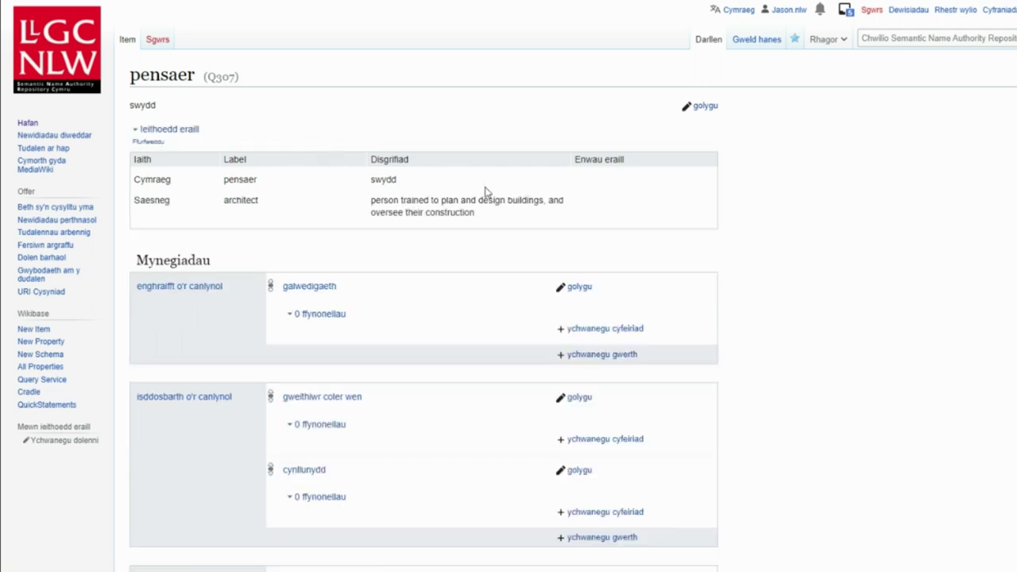
{"action": "scroll", "coordinate": [487, 191], "scroll_direction": "down", "scroll_amount": 2}
{"action": "scroll", "coordinate": [487, 192], "scroll_direction": "down", "scroll_amount": 5}
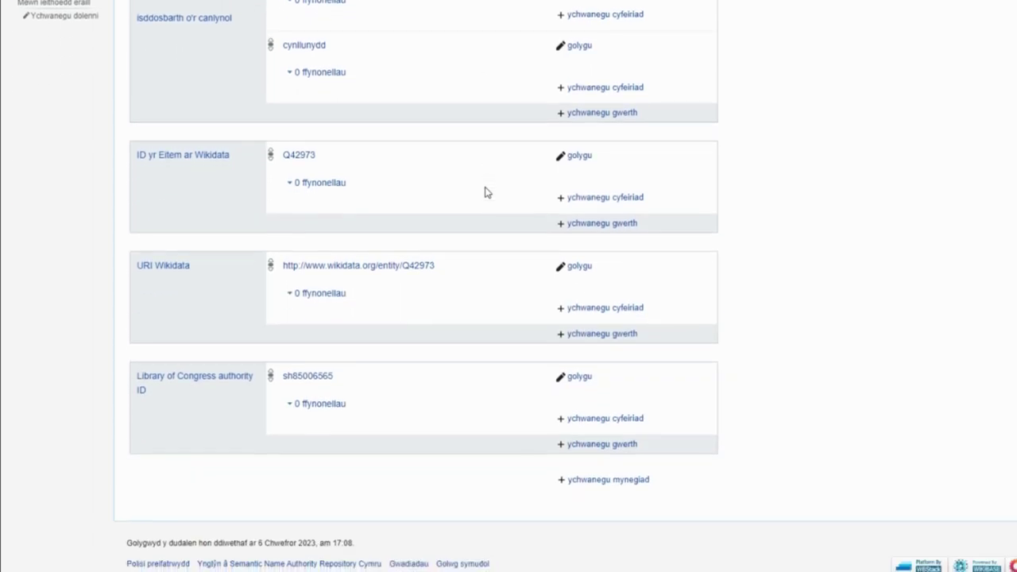
{"action": "scroll", "coordinate": [487, 192], "scroll_direction": "up", "scroll_amount": 5}
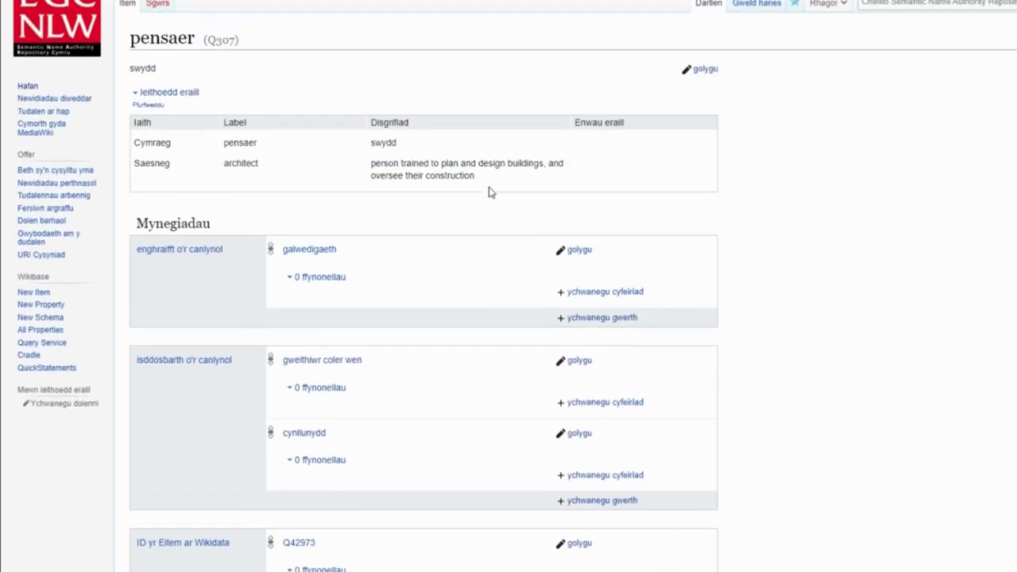
{"action": "scroll", "coordinate": [490, 190], "scroll_direction": "up", "scroll_amount": 1}
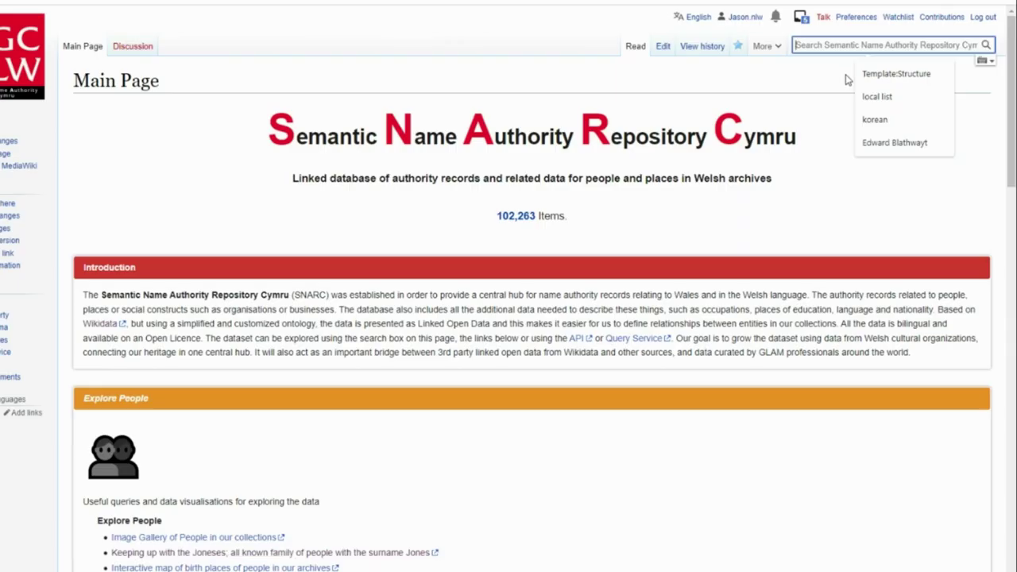
Step: Search the repository for "Augustus John", open the Welsh painter's item and review its name, occupation, date, education and place statements
{"action": "type", "text": "Augustus John"}
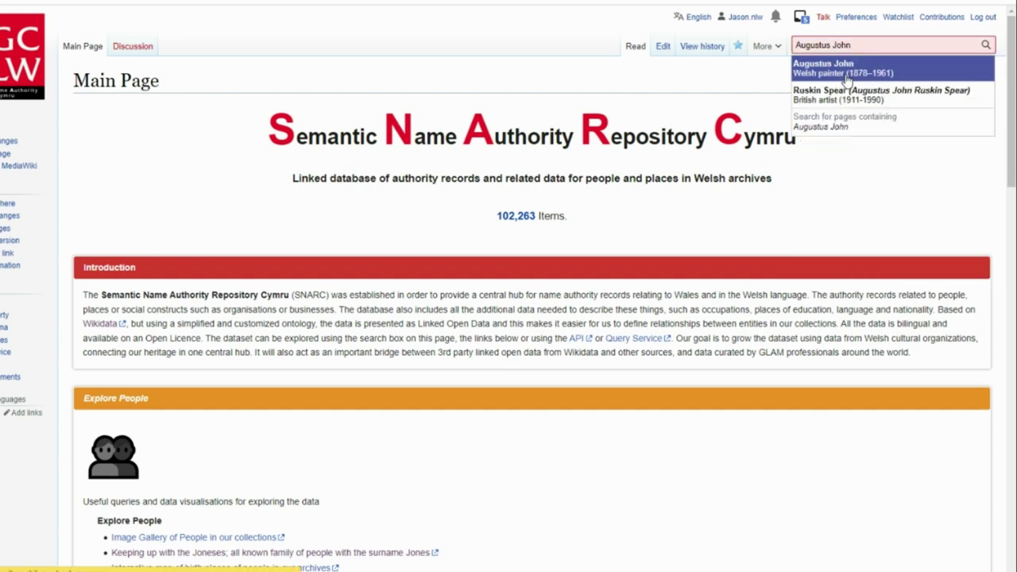
{"action": "left_click", "coordinate": [847, 79]}
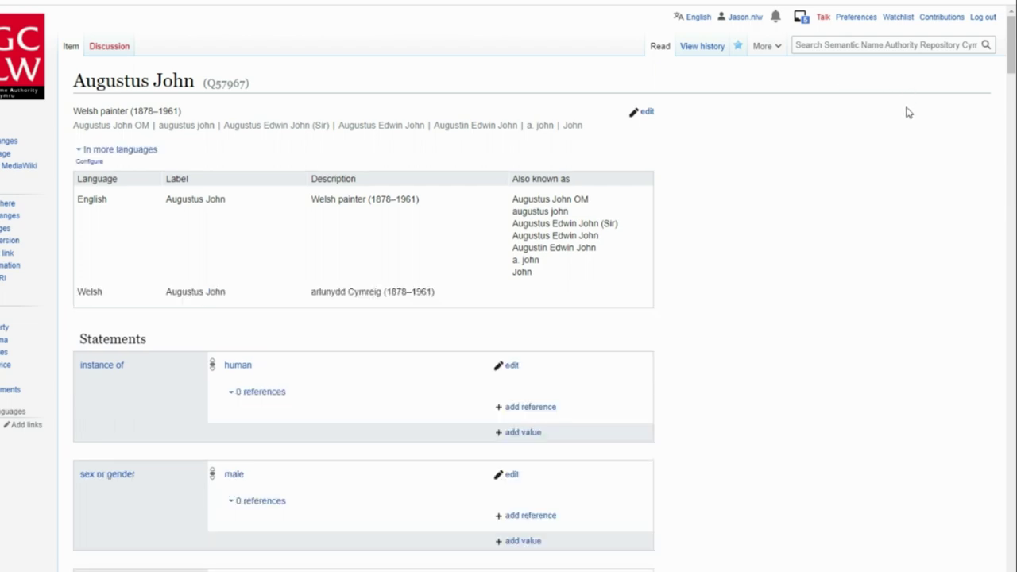
{"action": "scroll", "coordinate": [909, 113], "scroll_direction": "down", "scroll_amount": 3}
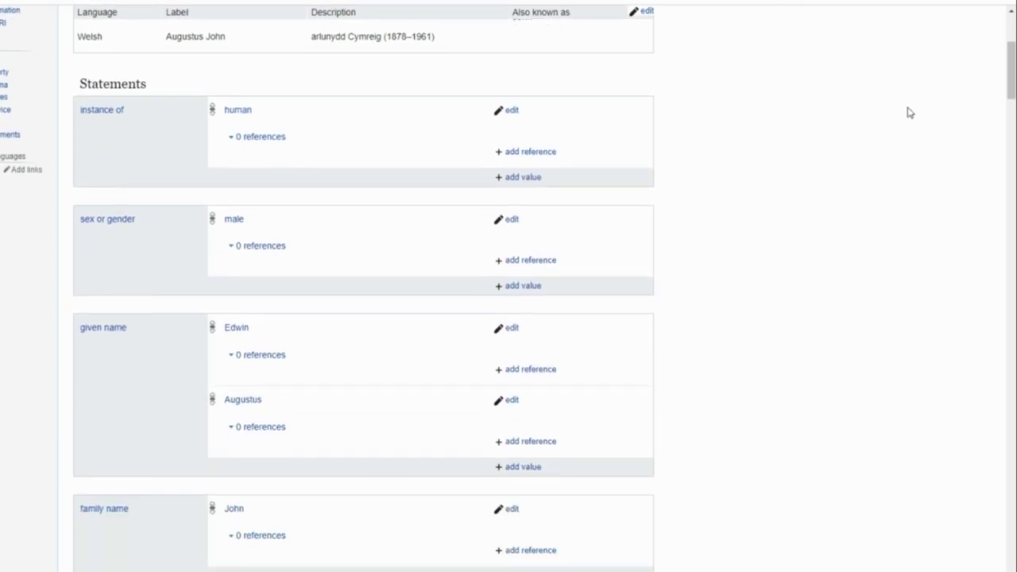
{"action": "scroll", "coordinate": [909, 113], "scroll_direction": "down", "scroll_amount": 4}
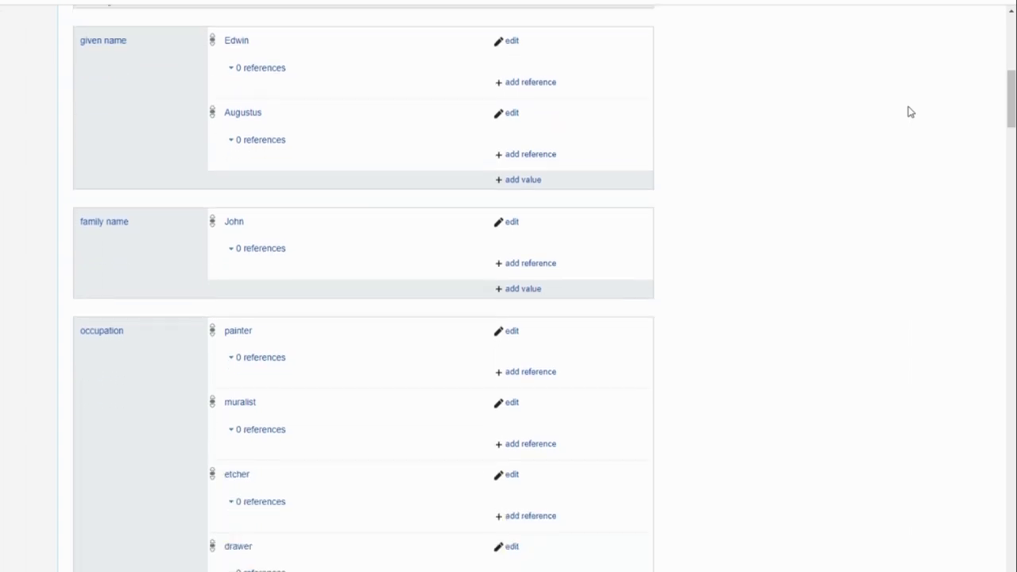
{"action": "scroll", "coordinate": [910, 112], "scroll_direction": "down", "scroll_amount": 1}
{"action": "scroll", "coordinate": [910, 112], "scroll_direction": "down", "scroll_amount": 4}
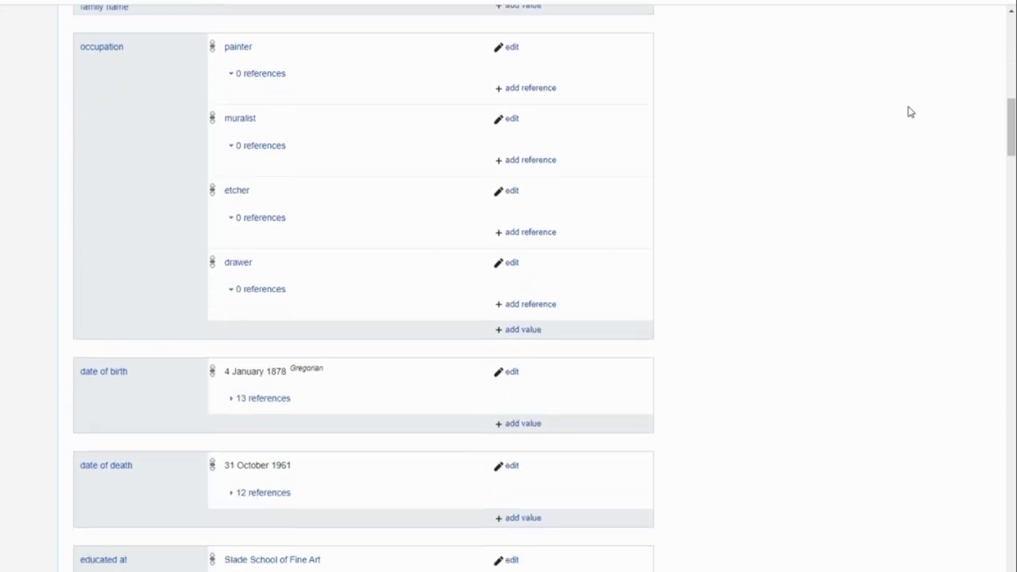
{"action": "scroll", "coordinate": [910, 112], "scroll_direction": "down", "scroll_amount": 5}
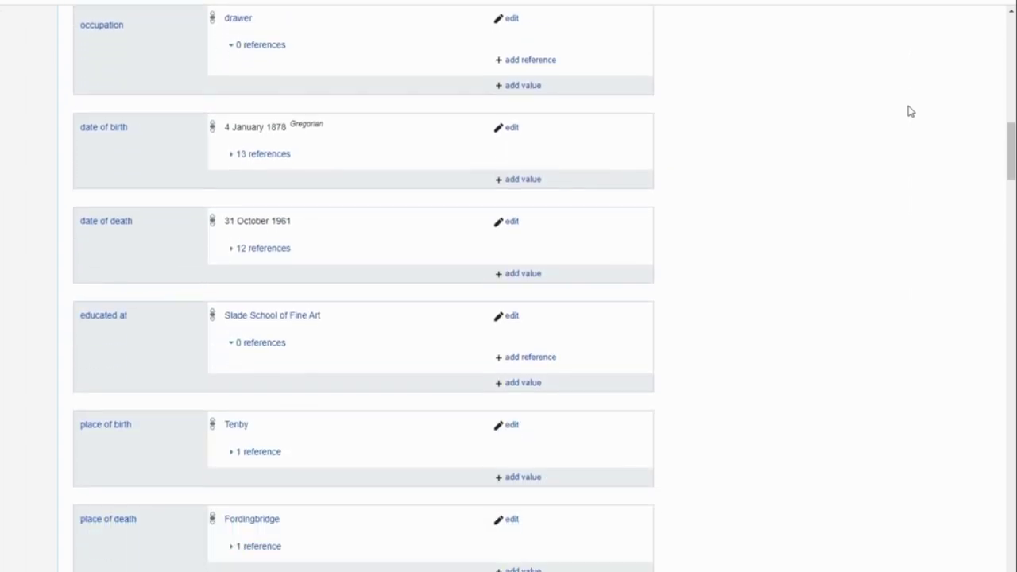
{"action": "scroll", "coordinate": [911, 111], "scroll_direction": "down", "scroll_amount": 5}
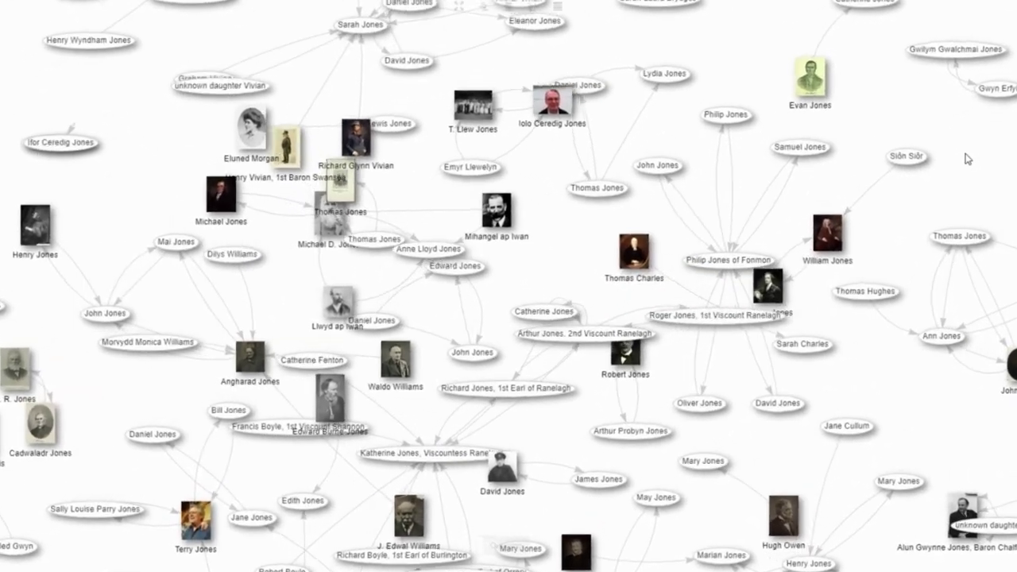
Step: Explore the graph of family relationships between people with the surname Jones, following clusters from Philip Jones of Fonmon to Elizabeth Jones
{"action": "scroll", "coordinate": [967, 158], "scroll_direction": "up", "scroll_amount": 3}
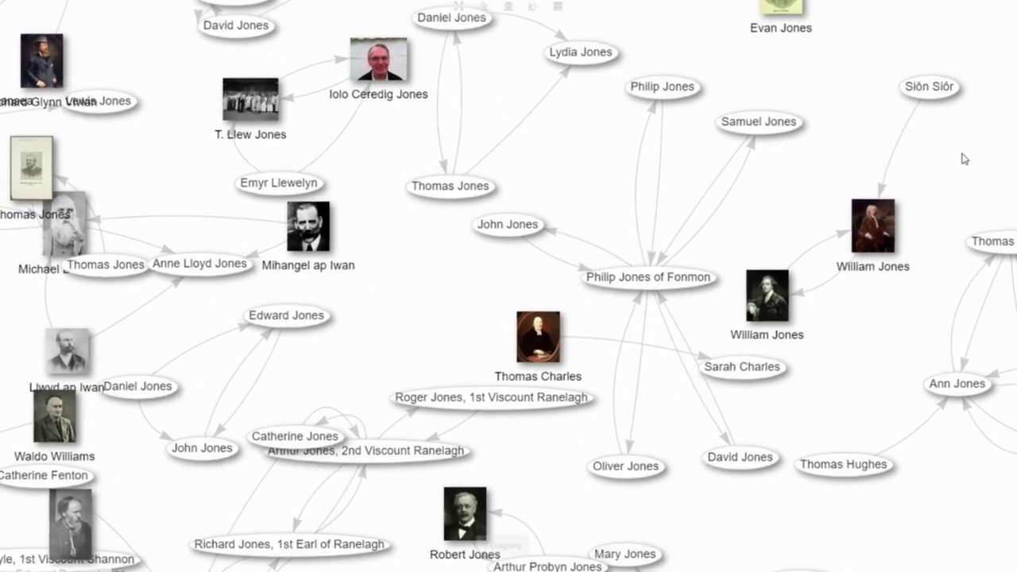
{"action": "scroll", "coordinate": [966, 157], "scroll_direction": "up", "scroll_amount": 2}
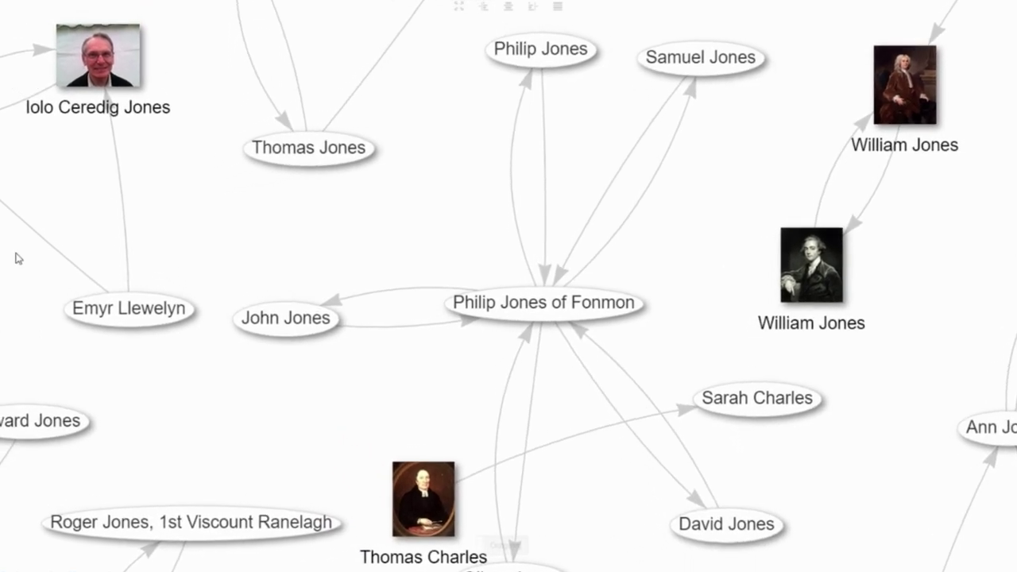
{"action": "left_click_drag", "start_coordinate": [79, 225], "coordinate": [789, 165]}
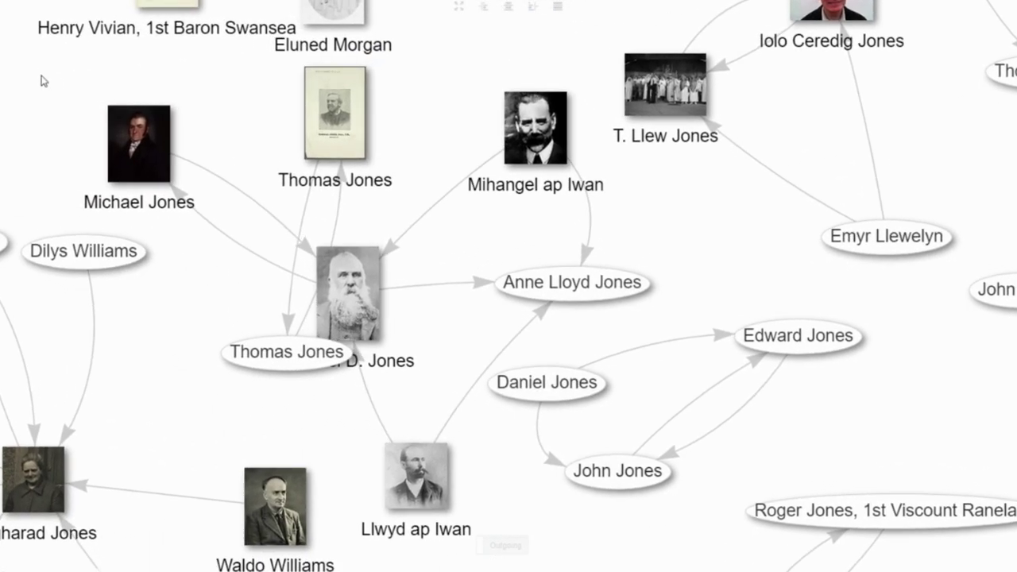
{"action": "left_click_drag", "start_coordinate": [42, 81], "coordinate": [291, 87]}
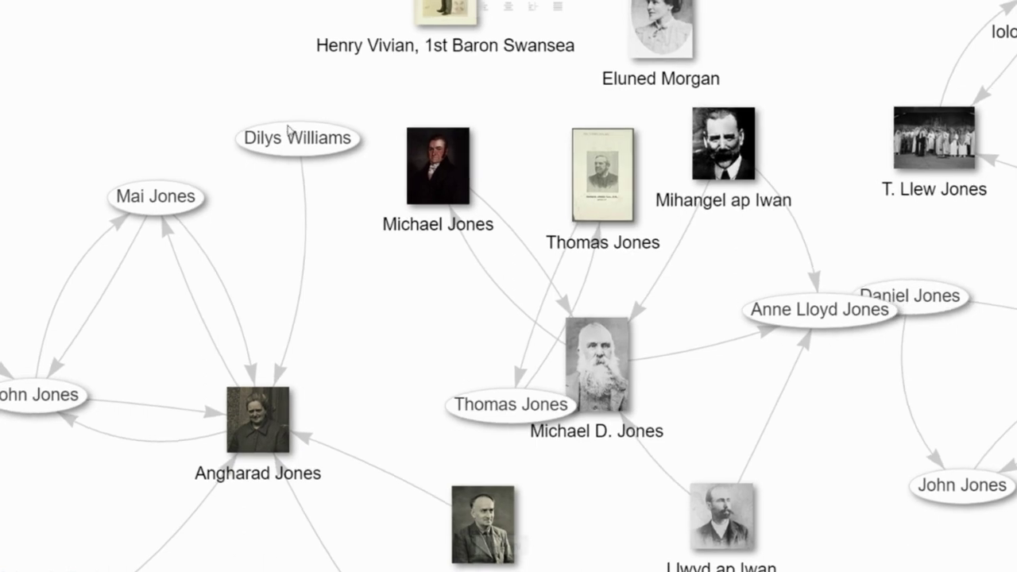
{"action": "left_click_drag", "start_coordinate": [174, 436], "coordinate": [371, 327]}
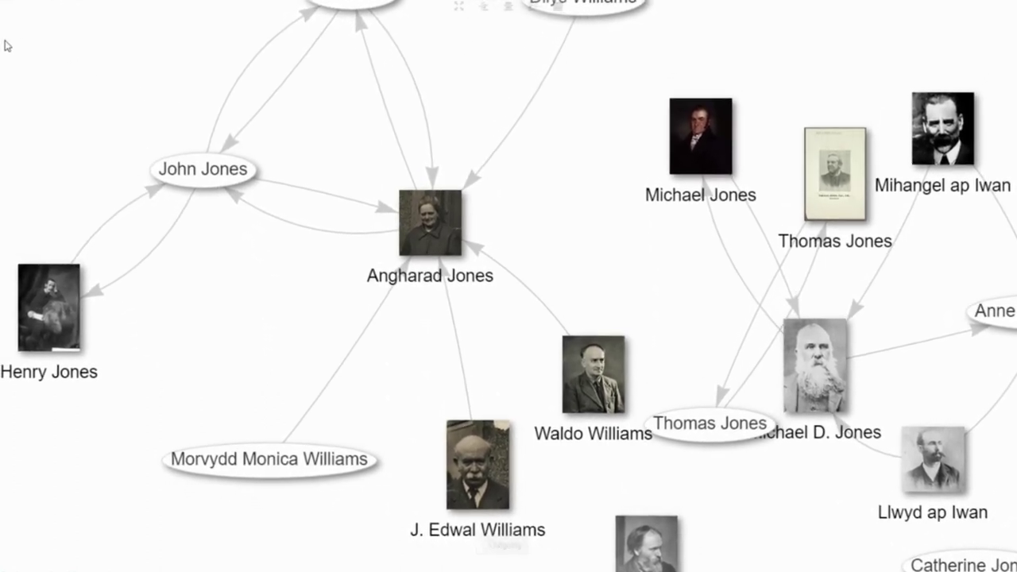
{"action": "left_click_drag", "start_coordinate": [270, 79], "coordinate": [784, 87]}
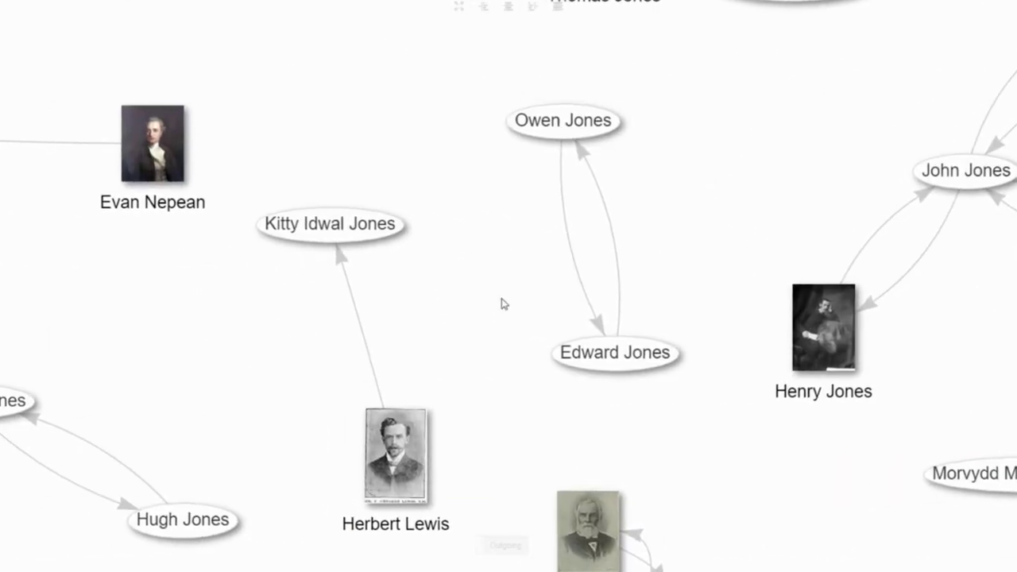
{"action": "left_click_drag", "start_coordinate": [261, 453], "coordinate": [676, 316]}
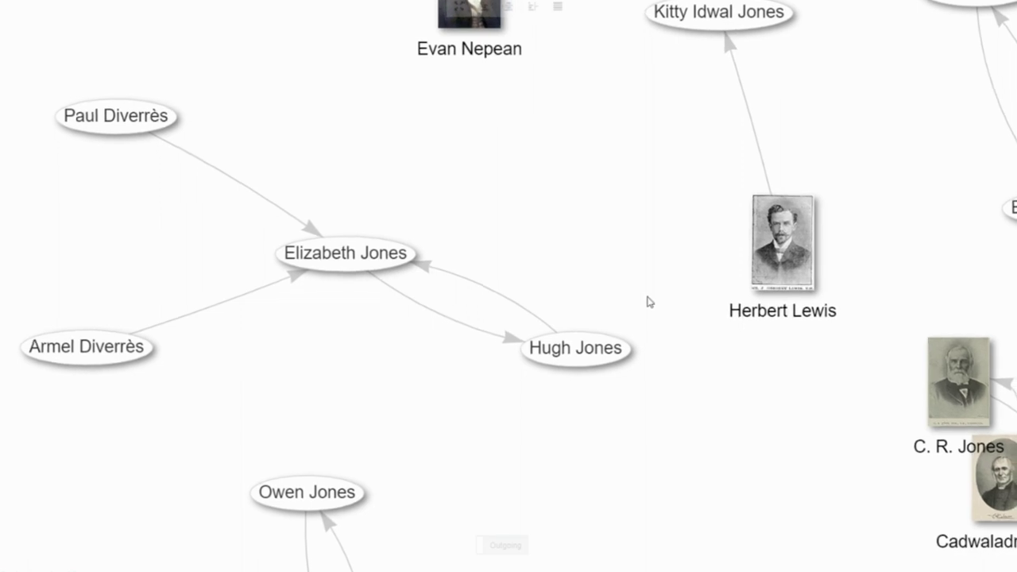
Step: Expand the Evan Nepean node in the family graph to show his linked data, and view it within the wider network
{"action": "scroll", "coordinate": [646, 298], "scroll_direction": "down", "scroll_amount": 3}
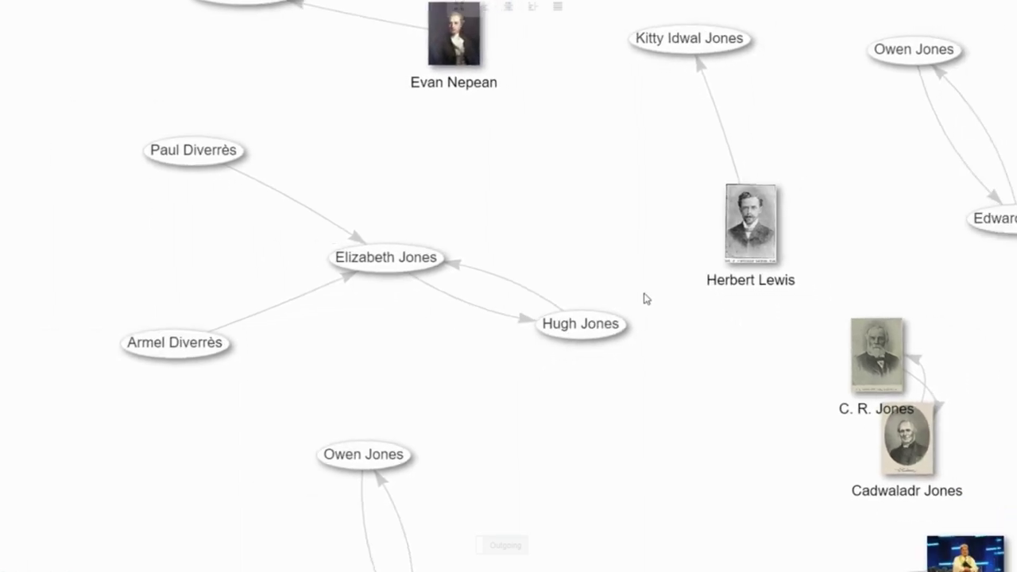
{"action": "scroll", "coordinate": [646, 299], "scroll_direction": "down", "scroll_amount": 2}
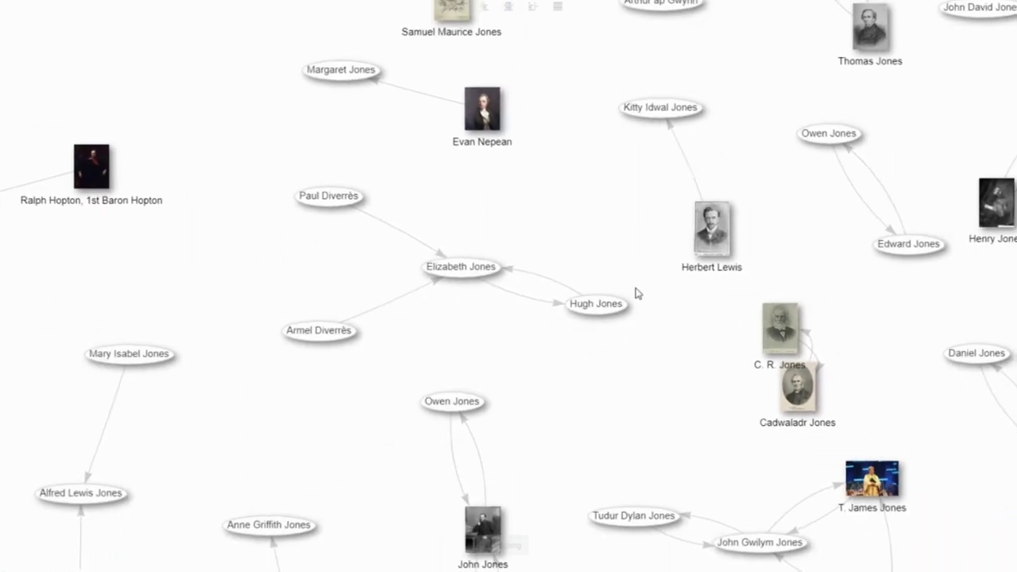
{"action": "left_click", "coordinate": [470, 110]}
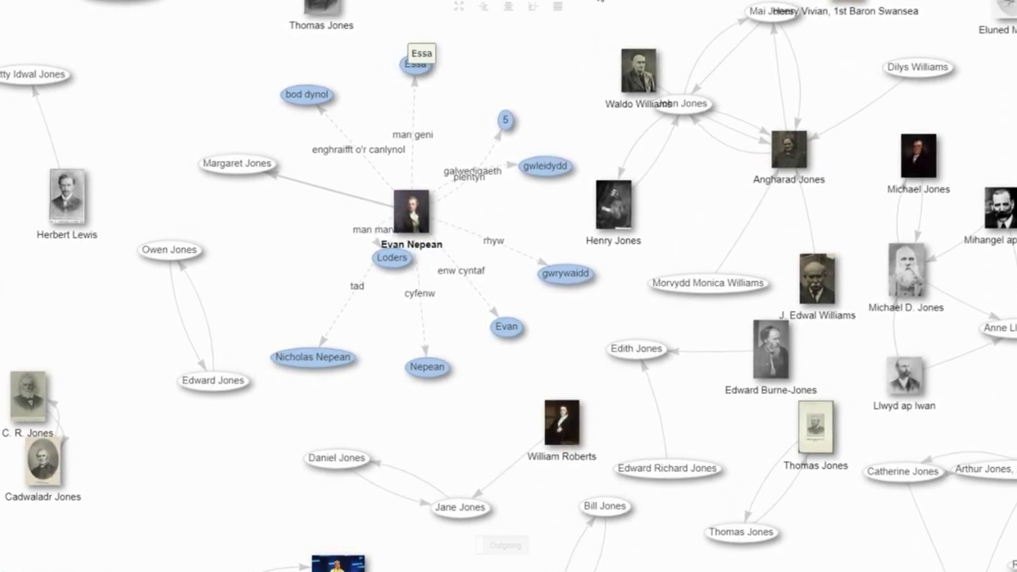
{"action": "scroll", "coordinate": [640, 106], "scroll_direction": "down", "scroll_amount": 3}
{"action": "scroll", "coordinate": [640, 106], "scroll_direction": "down", "scroll_amount": 5}
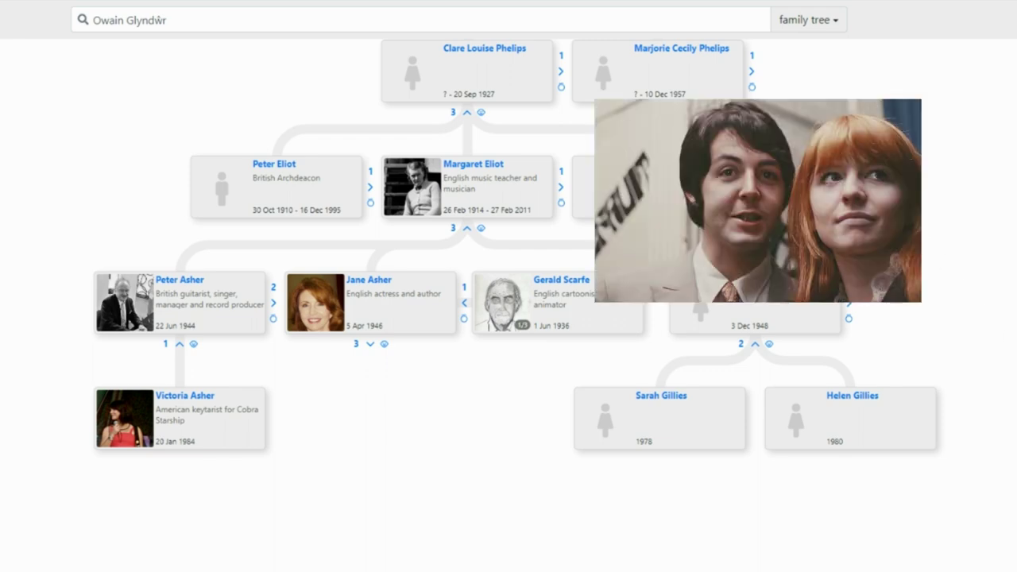
Step: Trace the Owain Glyndŵr family tree from the Asher family back through the Phelips, Pye and Scudamore lines to the Prince of Wales
{"action": "left_click_drag", "start_coordinate": [829, 85], "coordinate": [711, 522]}
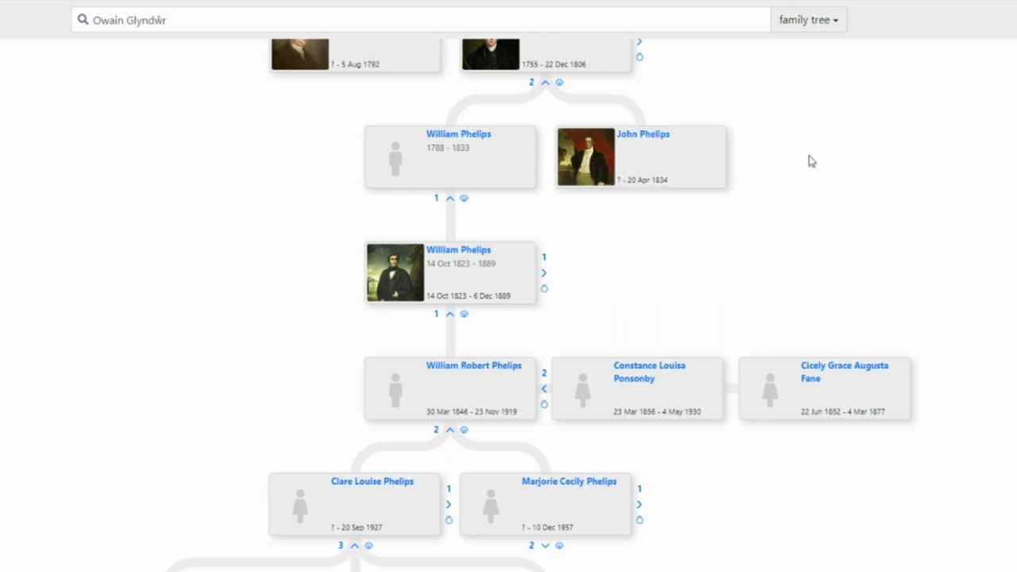
{"action": "left_click_drag", "start_coordinate": [818, 72], "coordinate": [752, 462]}
{"action": "left_click_drag", "start_coordinate": [874, 83], "coordinate": [764, 471]}
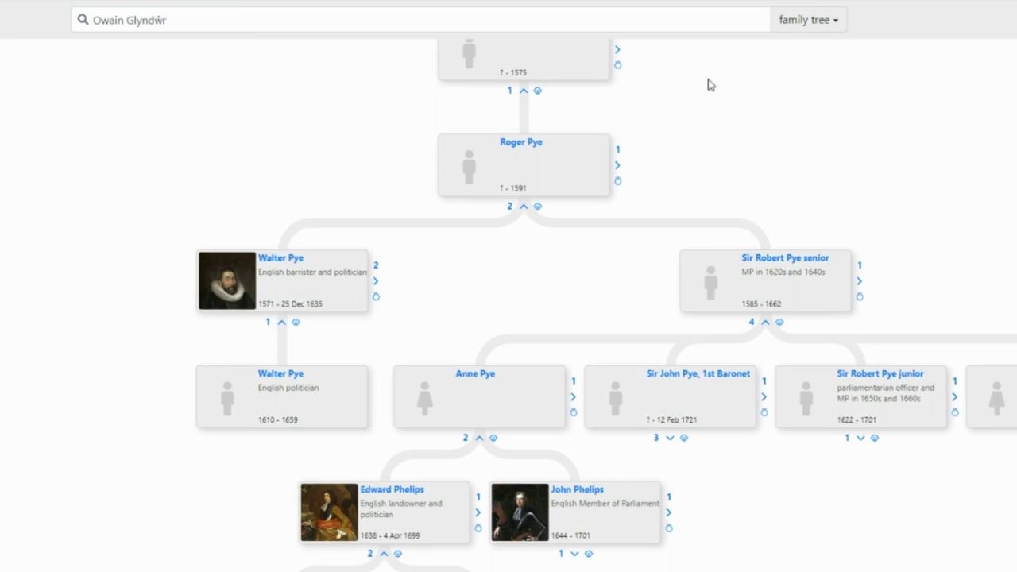
{"action": "left_click_drag", "start_coordinate": [670, 66], "coordinate": [662, 413]}
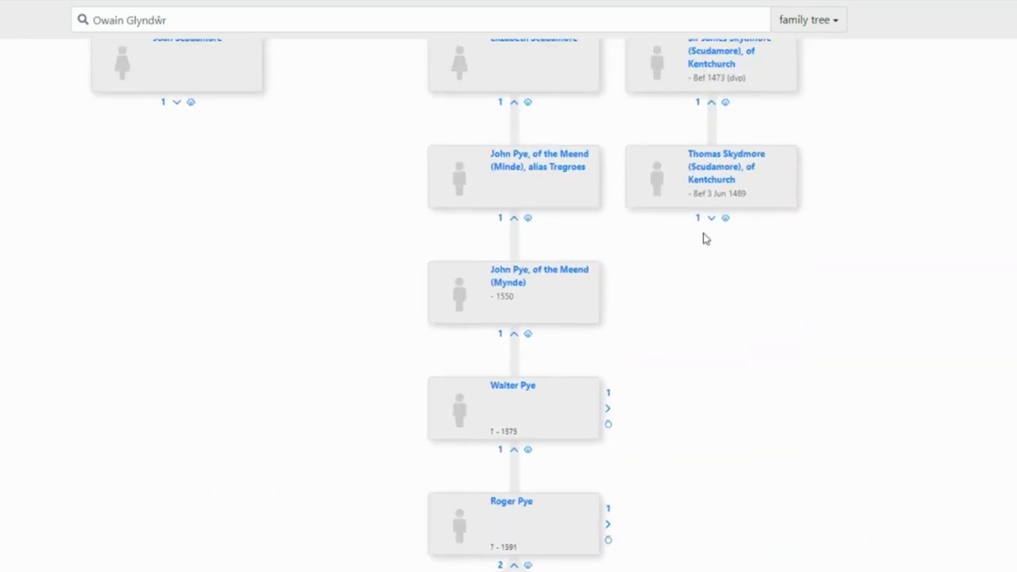
{"action": "left_click_drag", "start_coordinate": [844, 55], "coordinate": [801, 332]}
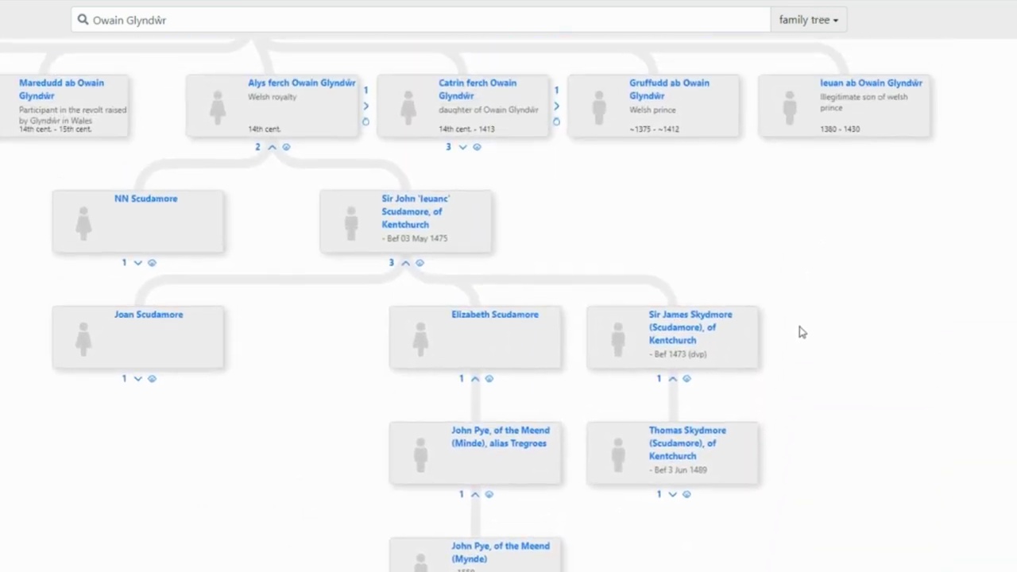
{"action": "left_click_drag", "start_coordinate": [569, 170], "coordinate": [742, 386]}
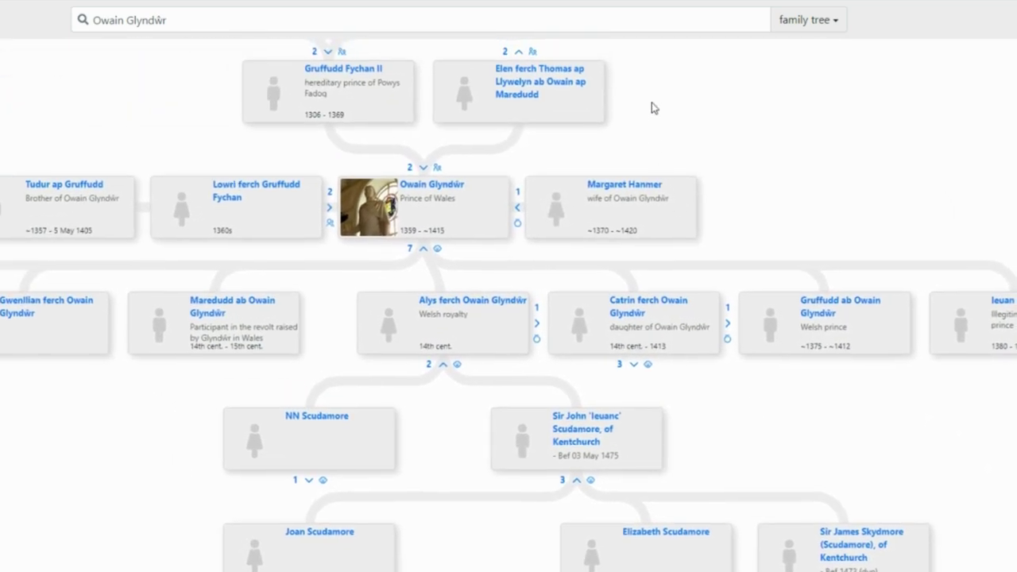
{"action": "left_click_drag", "start_coordinate": [651, 108], "coordinate": [691, 206]}
{"action": "scroll", "coordinate": [893, 137], "scroll_direction": "up", "scroll_amount": 3}
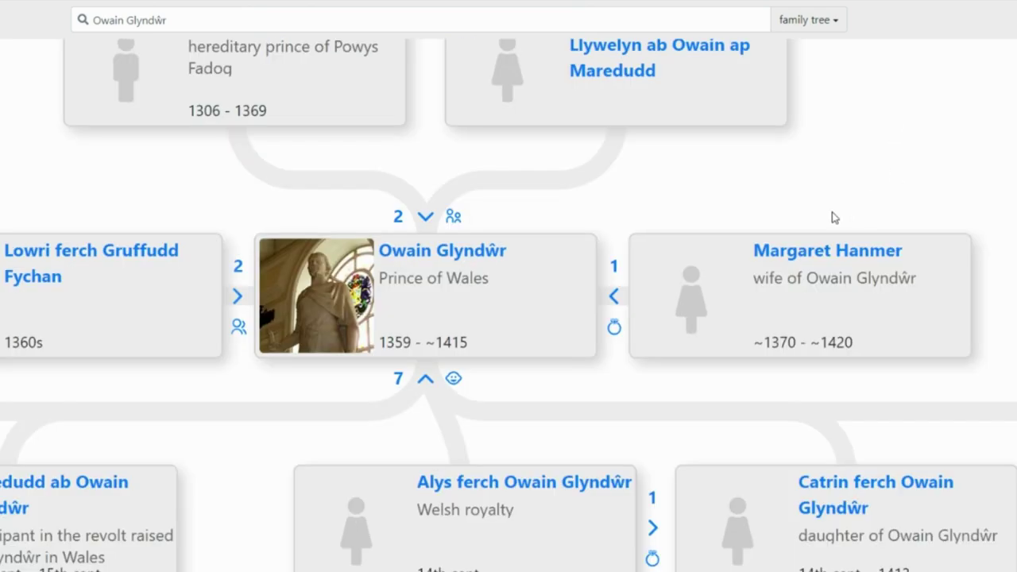
Step: Expand Owain Glyndŵr's ancestors in the family tree, from Madog Crypl and Madog ap Maredudd up to Clodien ap Gwyhydur Hir and beyond
{"action": "scroll", "coordinate": [819, 225], "scroll_direction": "down", "scroll_amount": 3}
{"action": "left_click_drag", "start_coordinate": [819, 225], "coordinate": [751, 409]}
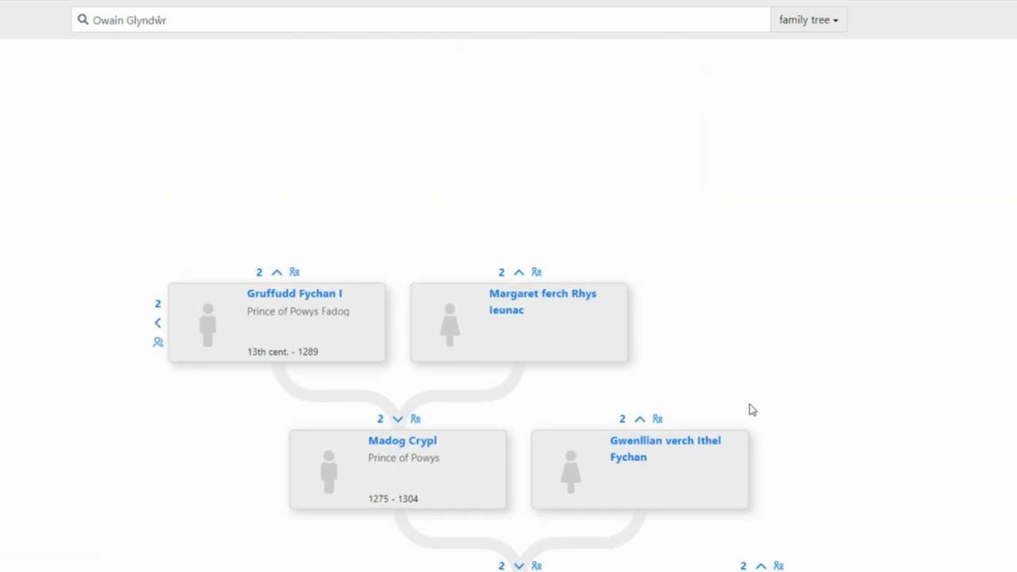
{"action": "left_click", "coordinate": [274, 273]}
{"action": "left_click", "coordinate": [360, 215]}
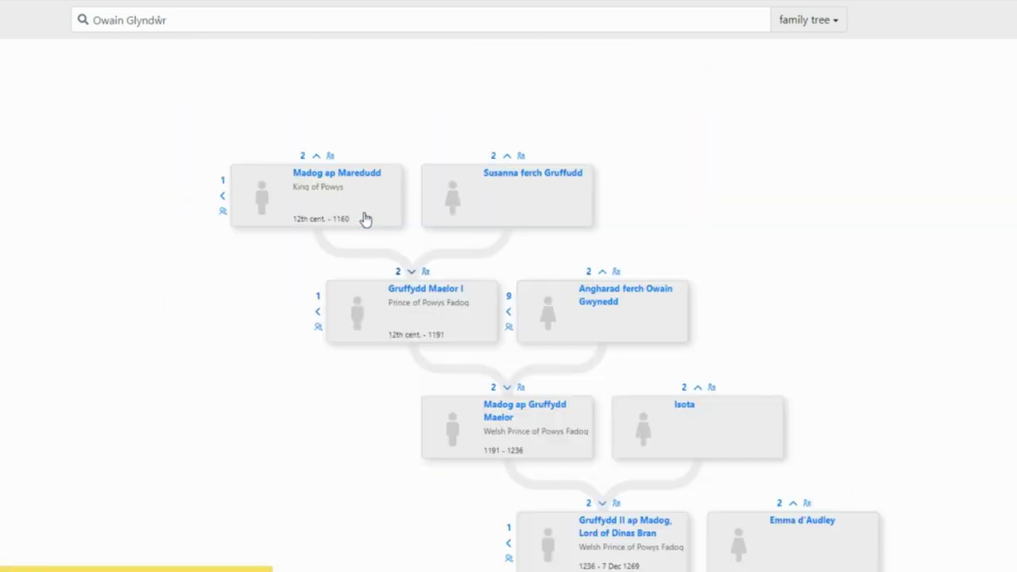
{"action": "left_click", "coordinate": [362, 215]}
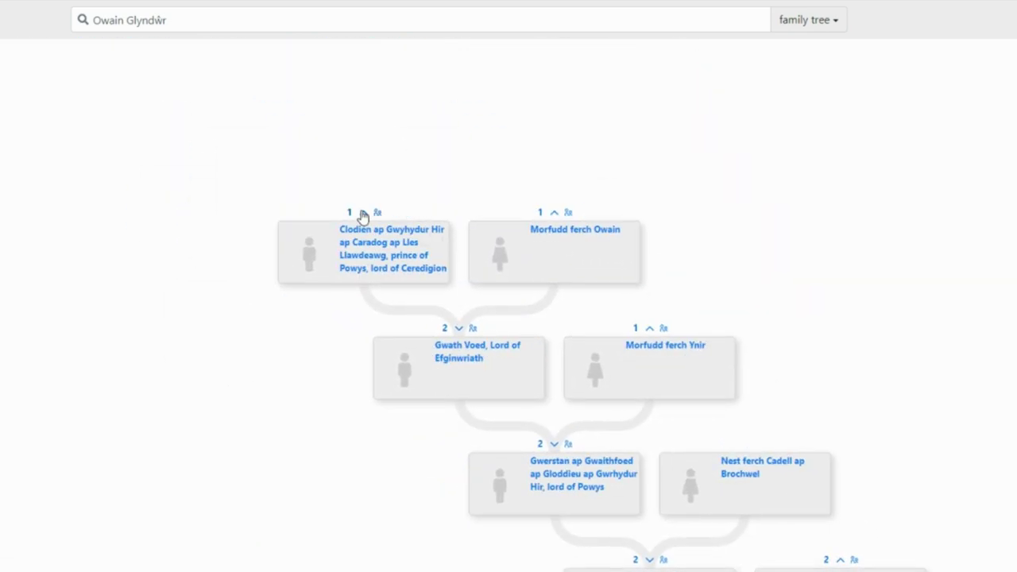
{"action": "left_click", "coordinate": [361, 215]}
{"action": "left_click", "coordinate": [457, 215]}
{"action": "left_click", "coordinate": [459, 216]}
{"action": "left_click", "coordinate": [460, 216]}
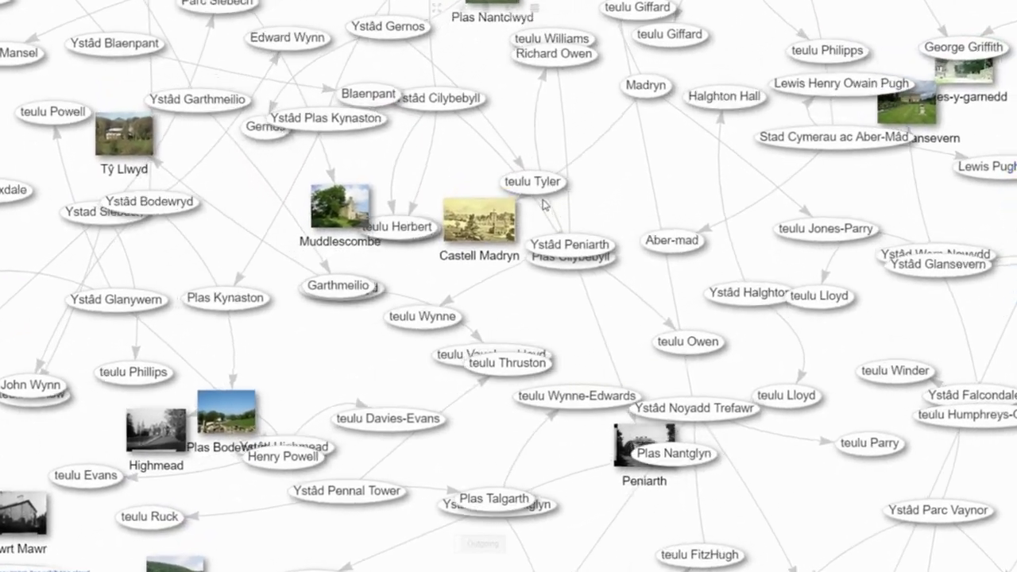
Step: Examine the estates graph around Castell Madryn and Ystâd Peniarth, following the links to their associated families
{"action": "scroll", "coordinate": [543, 205], "scroll_direction": "up", "scroll_amount": 5}
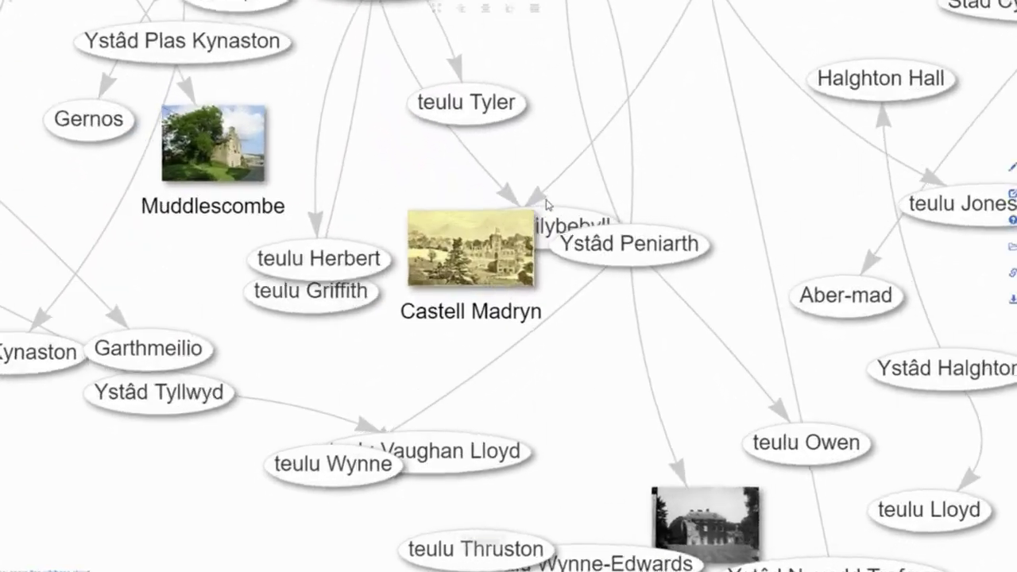
{"action": "scroll", "coordinate": [546, 204], "scroll_direction": "up", "scroll_amount": 3}
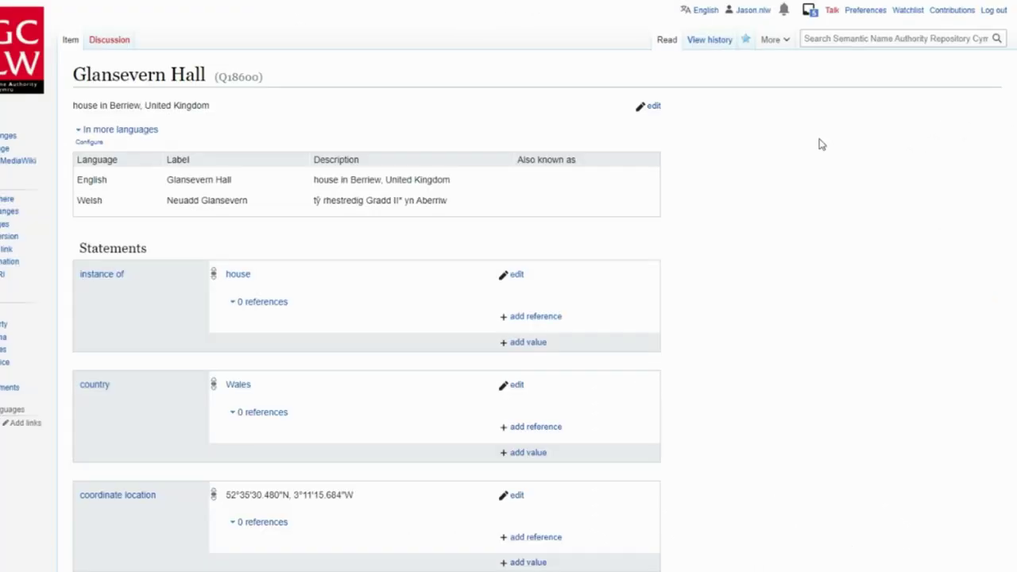
Step: Review the Glansevern Hall item's location, estate, media and identifier statements, and follow its CADW Building ID link
{"action": "scroll", "coordinate": [821, 144], "scroll_direction": "down", "scroll_amount": 5}
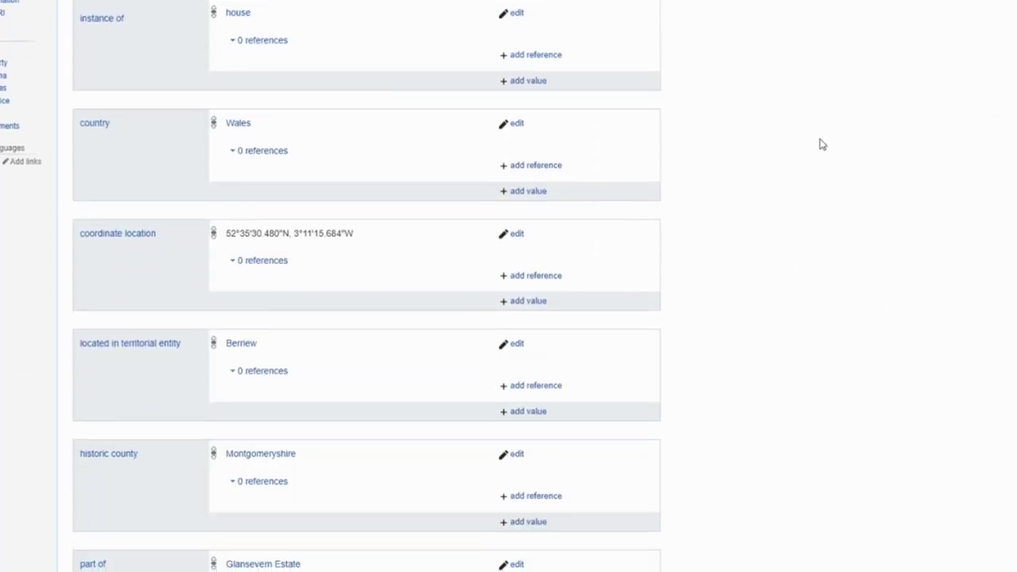
{"action": "scroll", "coordinate": [822, 143], "scroll_direction": "down", "scroll_amount": 5}
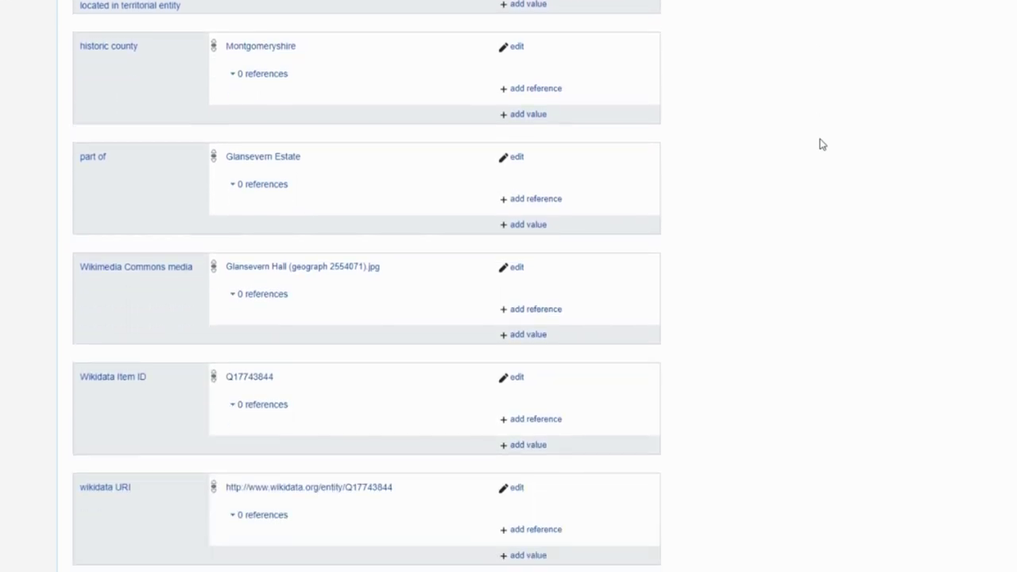
{"action": "scroll", "coordinate": [822, 144], "scroll_direction": "down", "scroll_amount": 4}
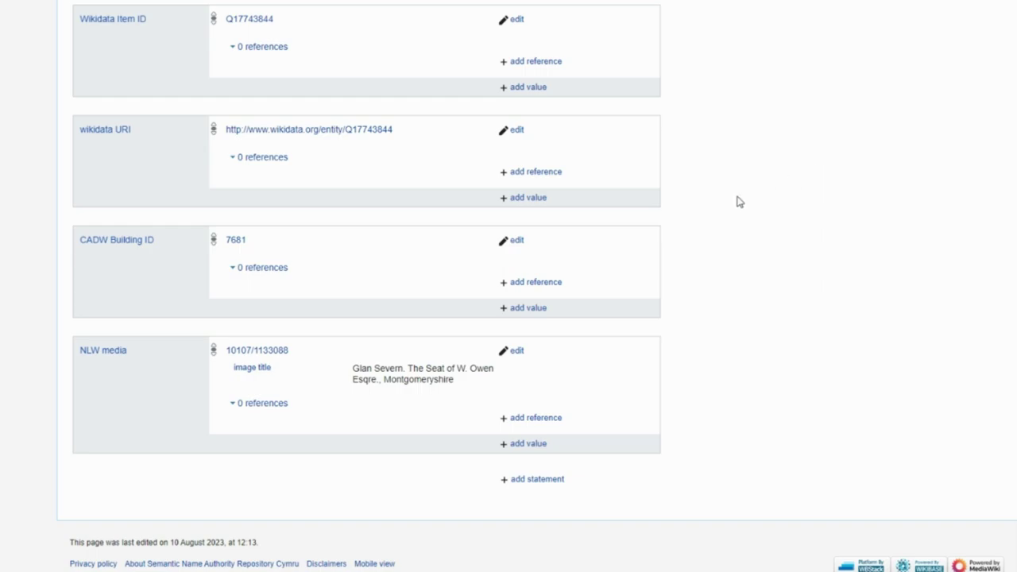
{"action": "left_click", "coordinate": [230, 239]}
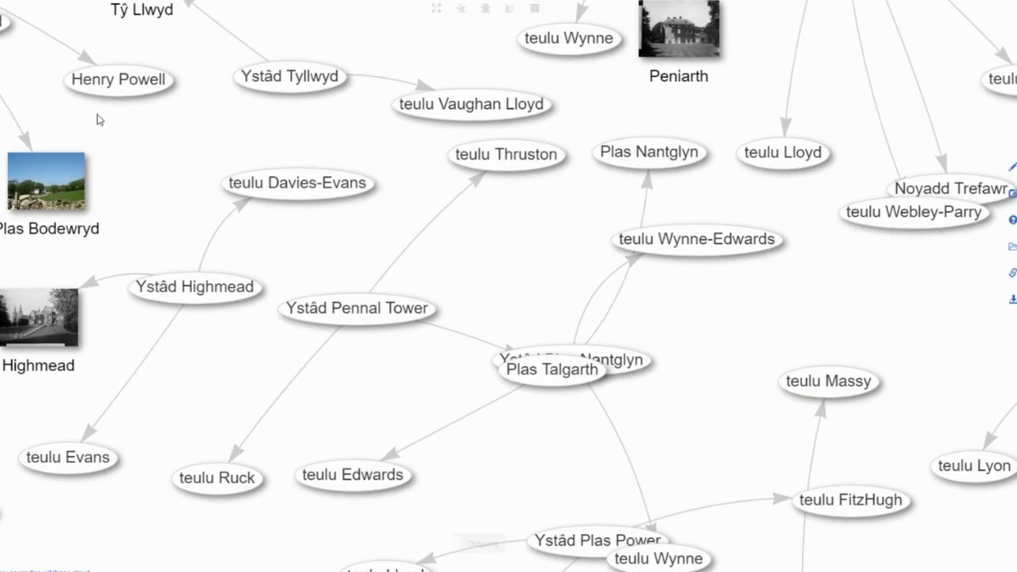
Step: Explore the graph of Welsh estates, families and houses from Ystâd Highmead through Ystad Slebech and Ystâd Cefnamwlch to Ystâd Gogerddan
{"action": "left_click_drag", "start_coordinate": [18, 91], "coordinate": [782, 234]}
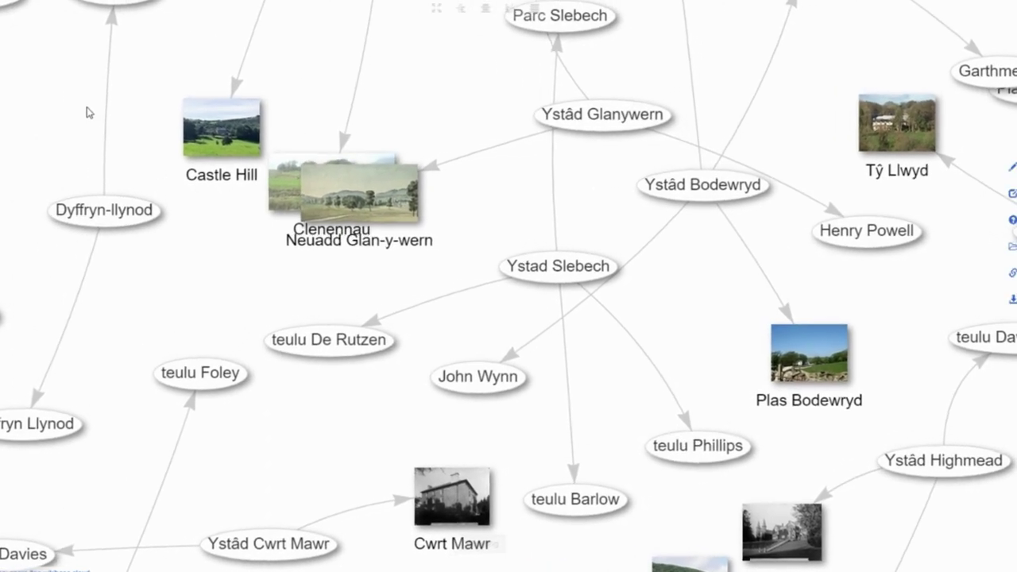
{"action": "left_click_drag", "start_coordinate": [89, 113], "coordinate": [645, 385]}
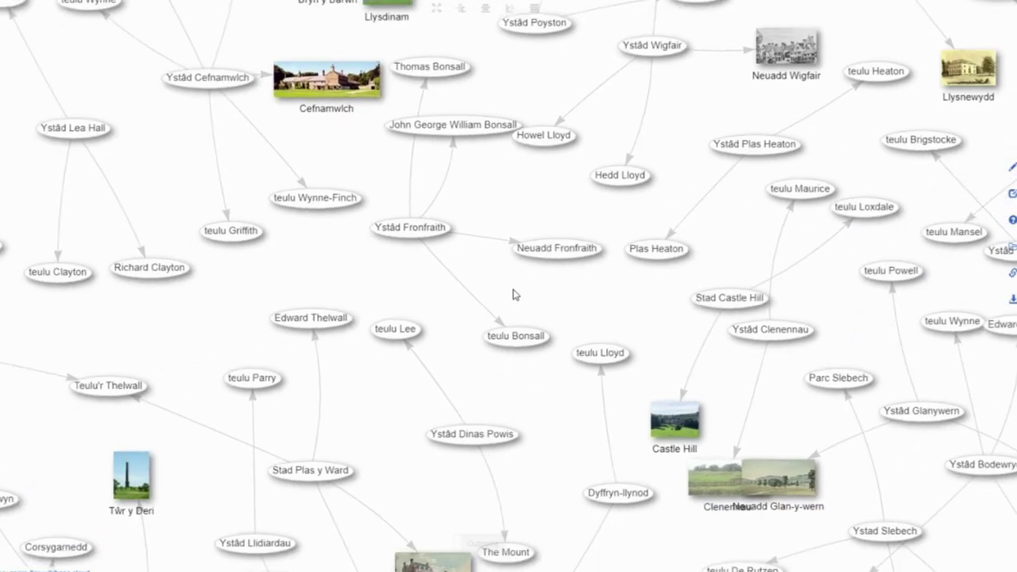
{"action": "scroll", "coordinate": [513, 295], "scroll_direction": "down", "scroll_amount": 2}
{"action": "left_click_drag", "start_coordinate": [246, 176], "coordinate": [131, 543]}
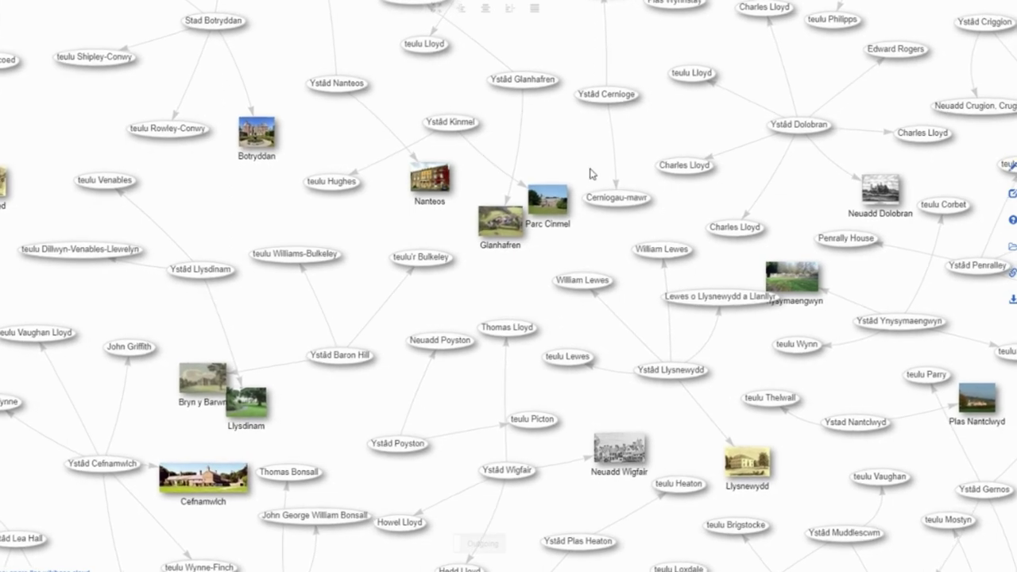
{"action": "left_click_drag", "start_coordinate": [812, 97], "coordinate": [141, 154]}
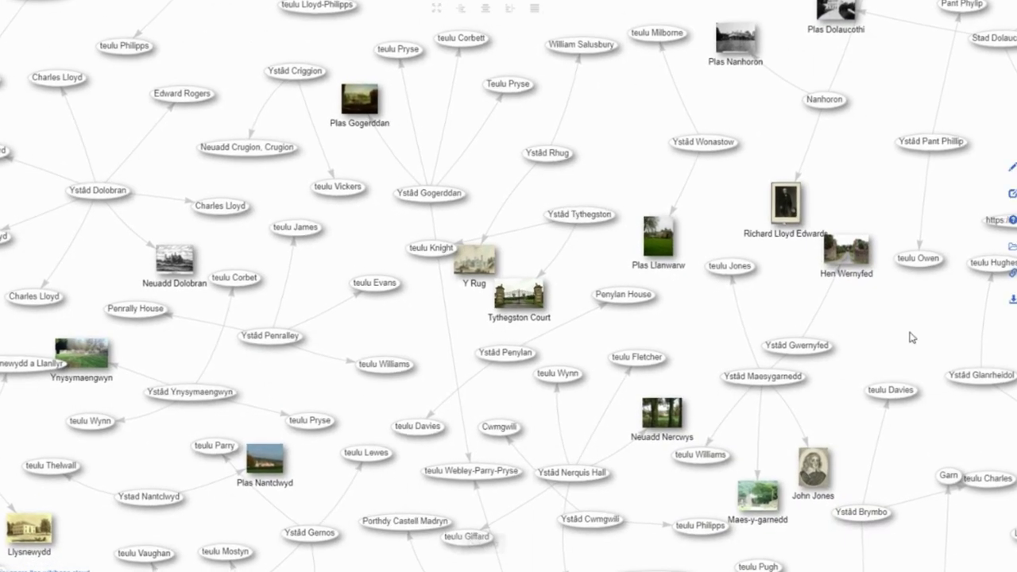
Step: Locate Neuadd Glansevern in the estates graph and expand its node to show its linked places
{"action": "left_click_drag", "start_coordinate": [962, 345], "coordinate": [612, 84]}
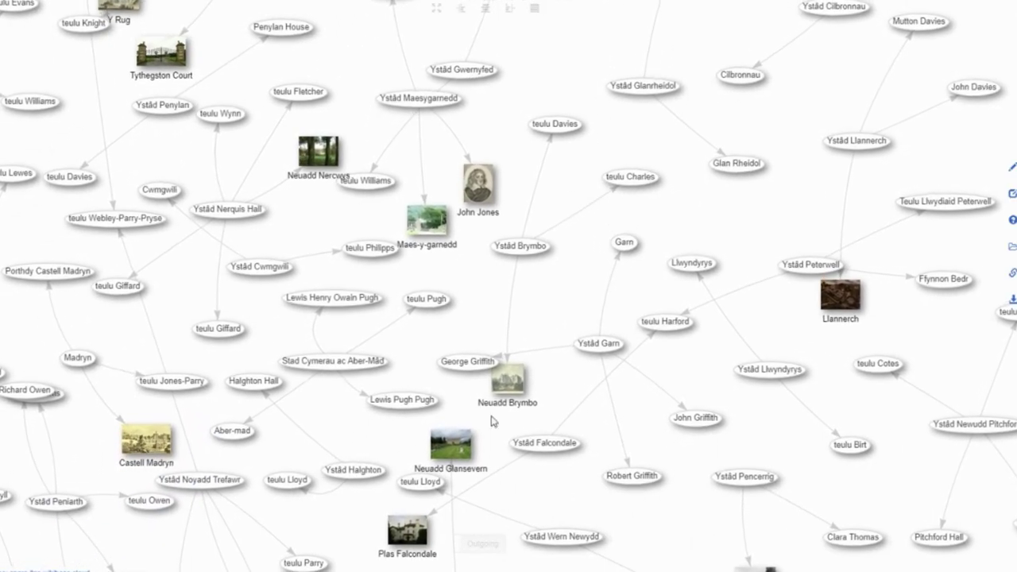
{"action": "scroll", "coordinate": [475, 456], "scroll_direction": "up", "scroll_amount": 5}
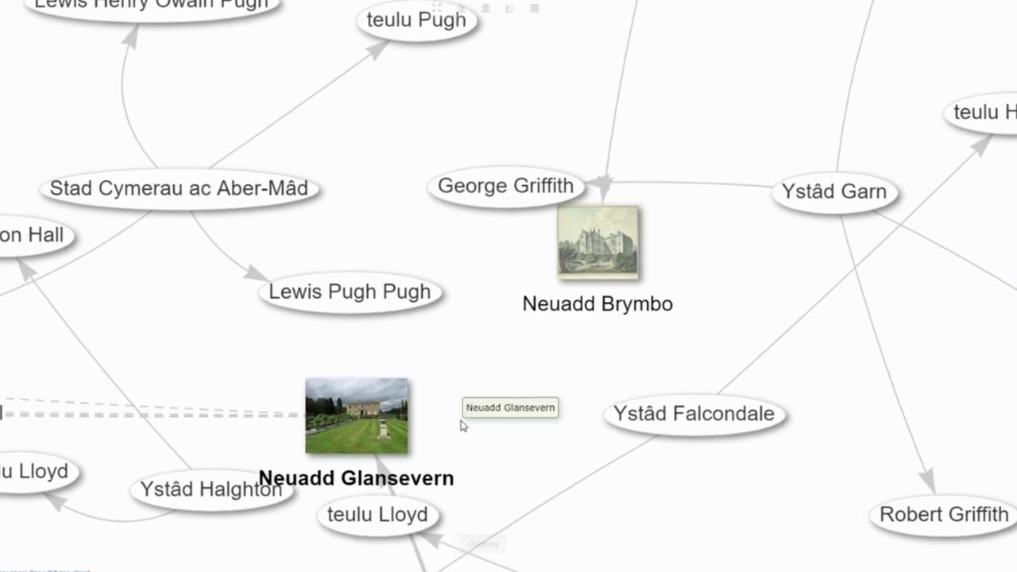
{"action": "scroll", "coordinate": [461, 422], "scroll_direction": "down", "scroll_amount": 5}
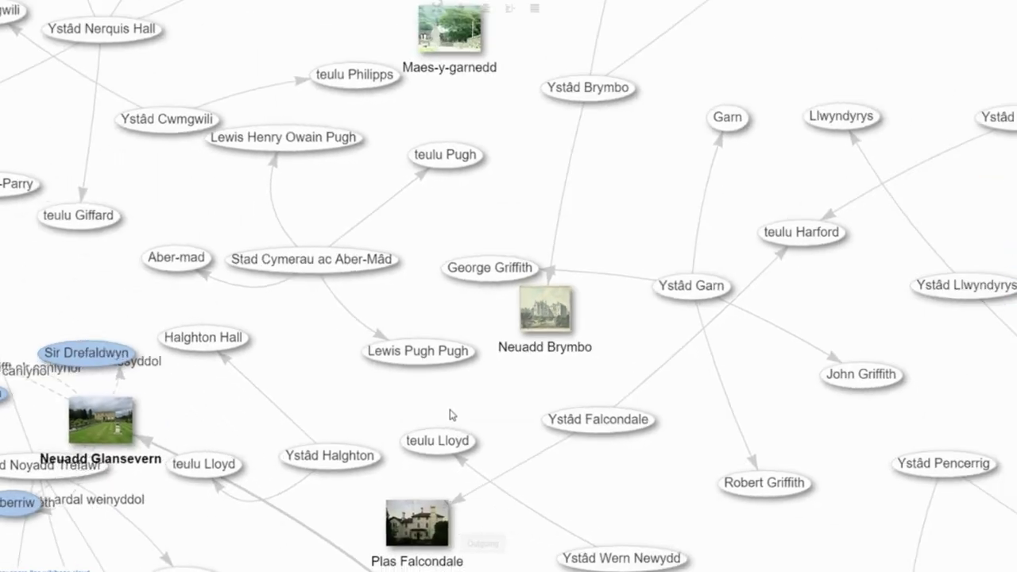